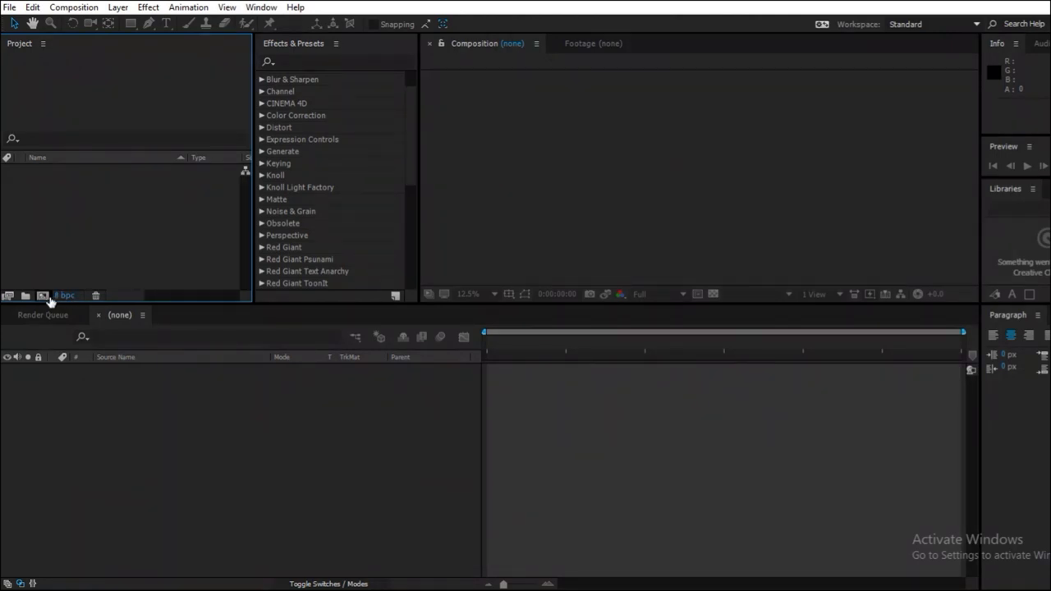
Create a 1920×1080 composition named 1_Main.
{"action": "left_click", "coordinate": [45, 296]}
{"action": "type", "text": "1"}
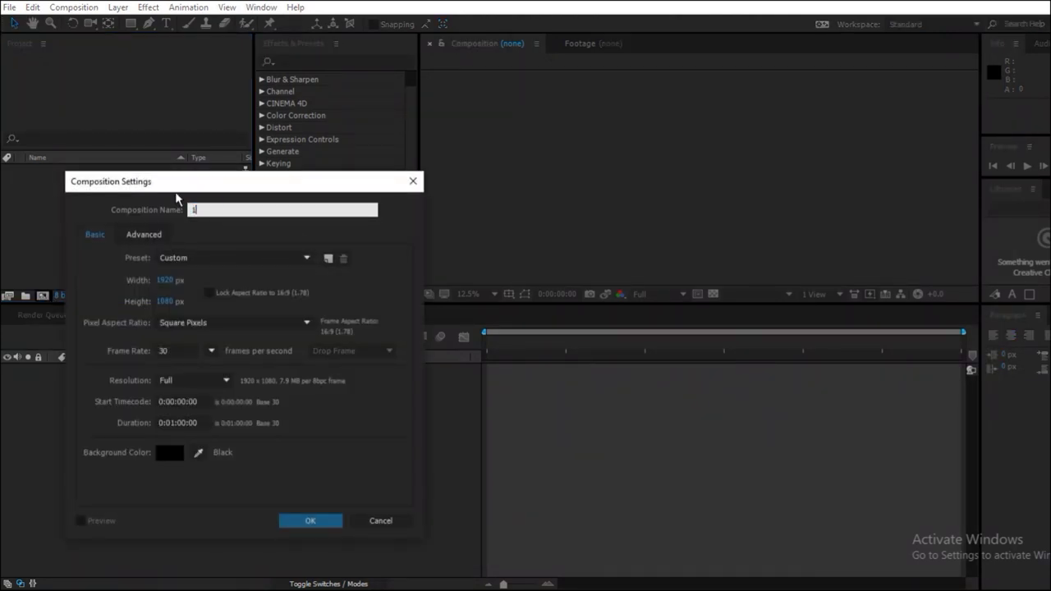
{"action": "type", "text": "_Main"}
{"action": "left_click", "coordinate": [166, 279]}
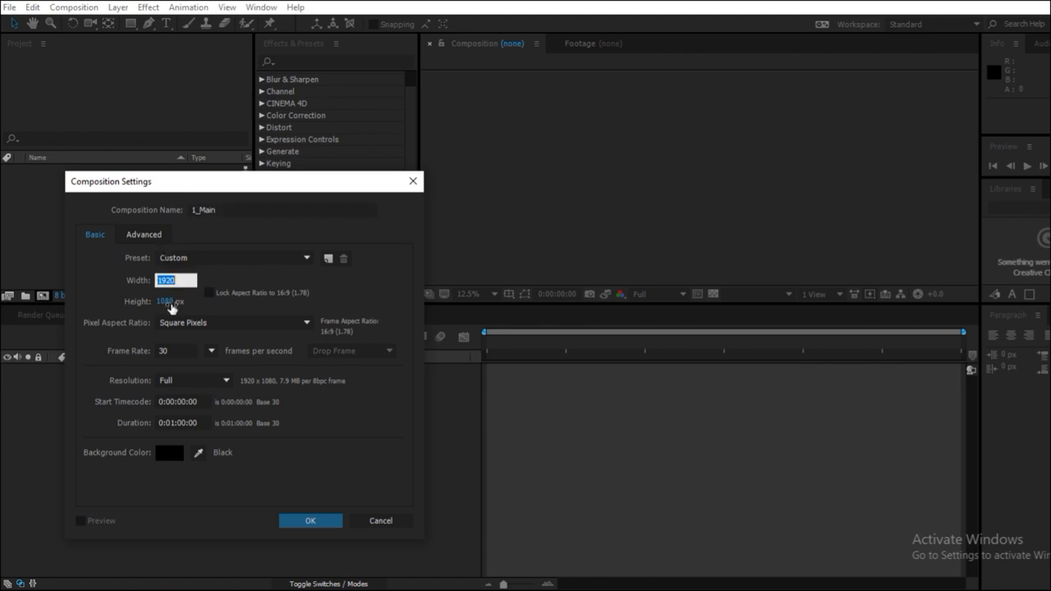
{"action": "left_click", "coordinate": [165, 301]}
{"action": "left_click", "coordinate": [330, 521]}
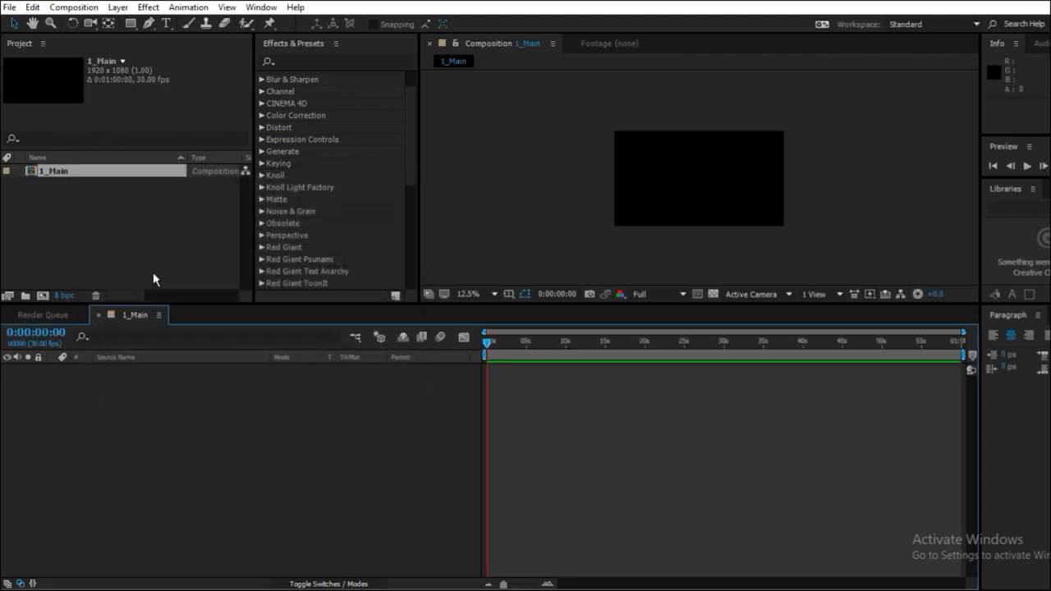
Create a second 1920×1080 composition named 2_BG.
{"action": "left_click", "coordinate": [42, 296]}
{"action": "type", "text": "2_BG"}
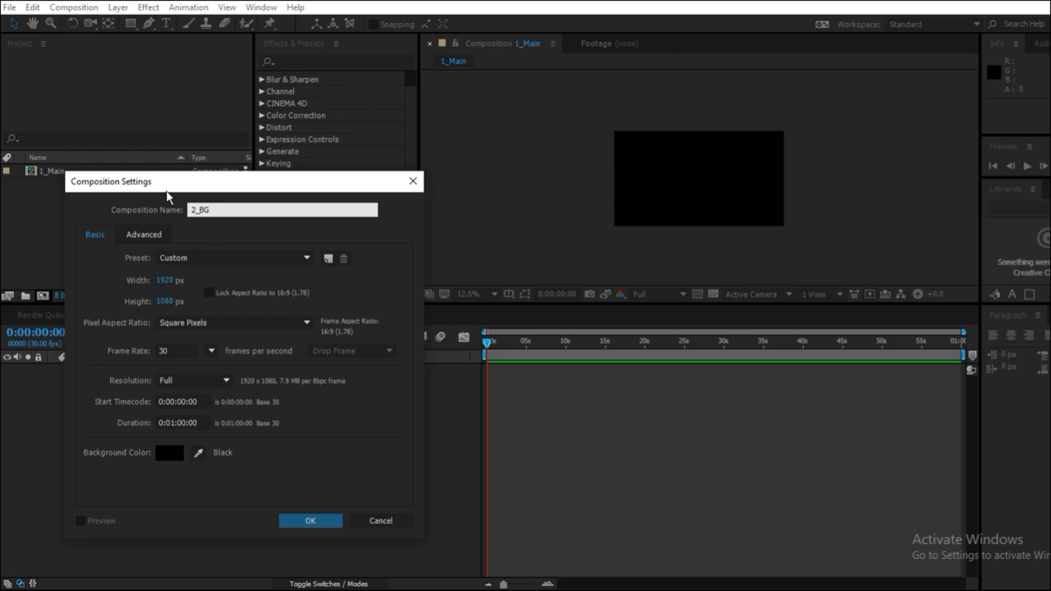
{"action": "left_click", "coordinate": [165, 280]}
{"action": "left_click", "coordinate": [165, 302]}
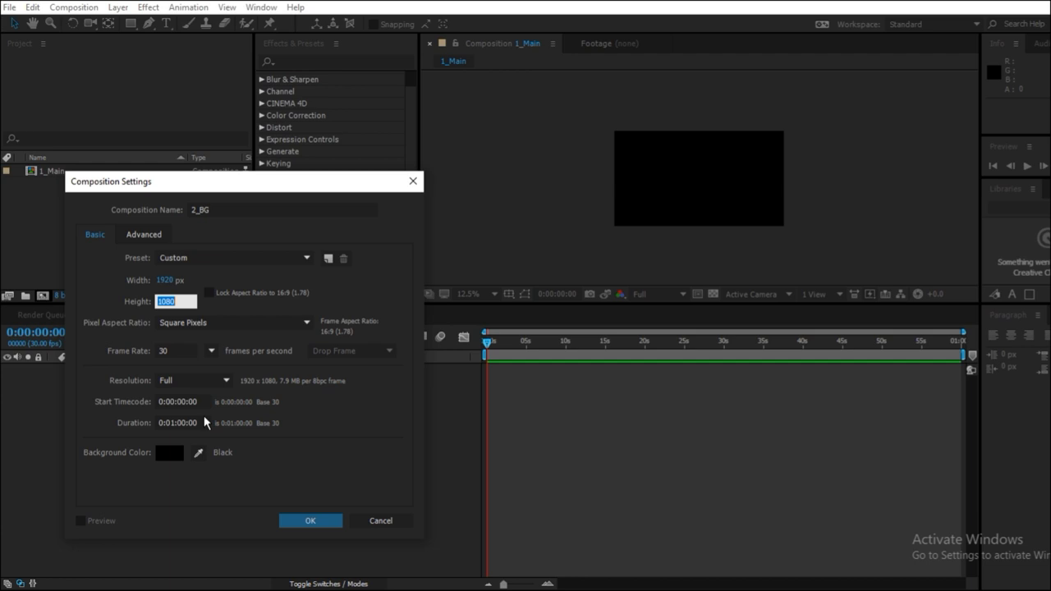
{"action": "left_click", "coordinate": [320, 520]}
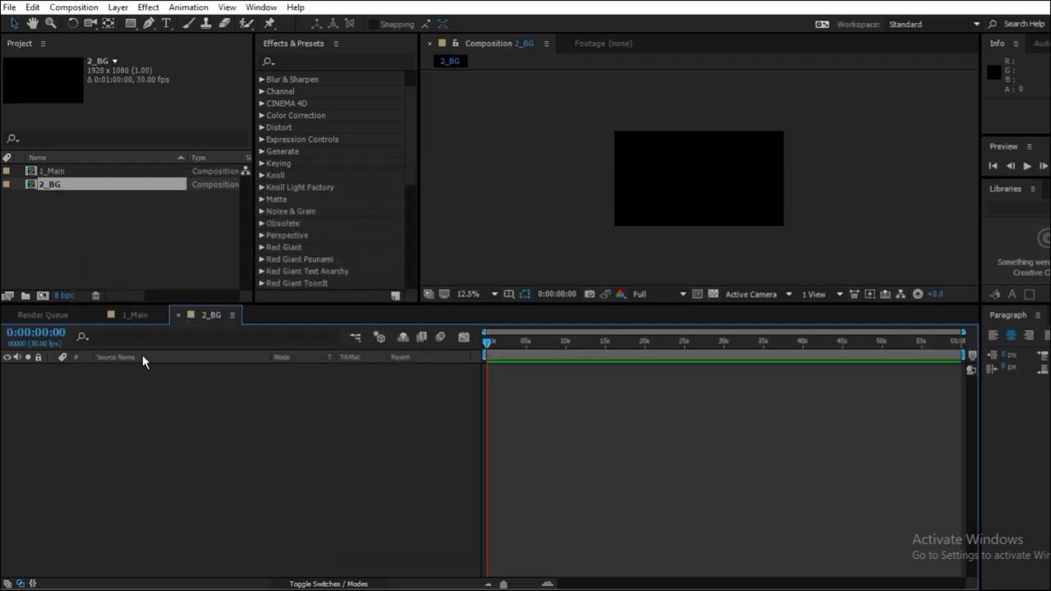
Import BG.jpg and Texture.jpg, and place BG.jpg as a layer in 2_BG.
{"action": "left_click", "coordinate": [57, 221]}
{"action": "key", "text": "alt+Tab"}
{"action": "left_click_drag", "start_coordinate": [188, 214], "coordinate": [263, 164]}
{"action": "left_click_drag", "start_coordinate": [275, 156], "coordinate": [115, 222]}
{"action": "left_click", "coordinate": [45, 198]}
{"action": "left_click_drag", "start_coordinate": [45, 202], "coordinate": [129, 408]}
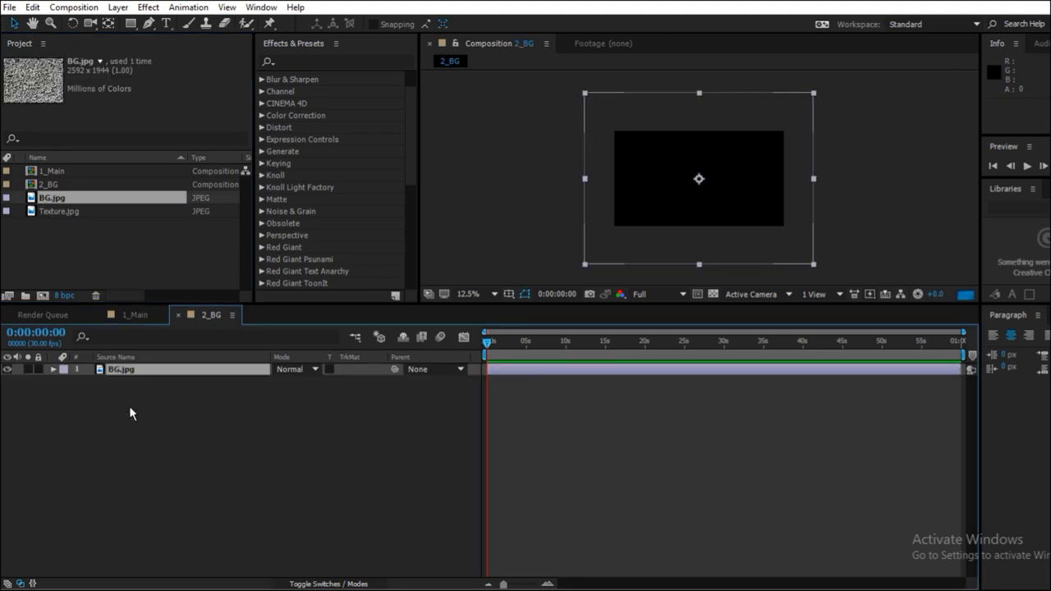
Apply Brightness & Contrast to BG.jpg with Brightness -150 and Contrast 100.
{"action": "left_click", "coordinate": [304, 59]}
{"action": "type", "text": "bright"}
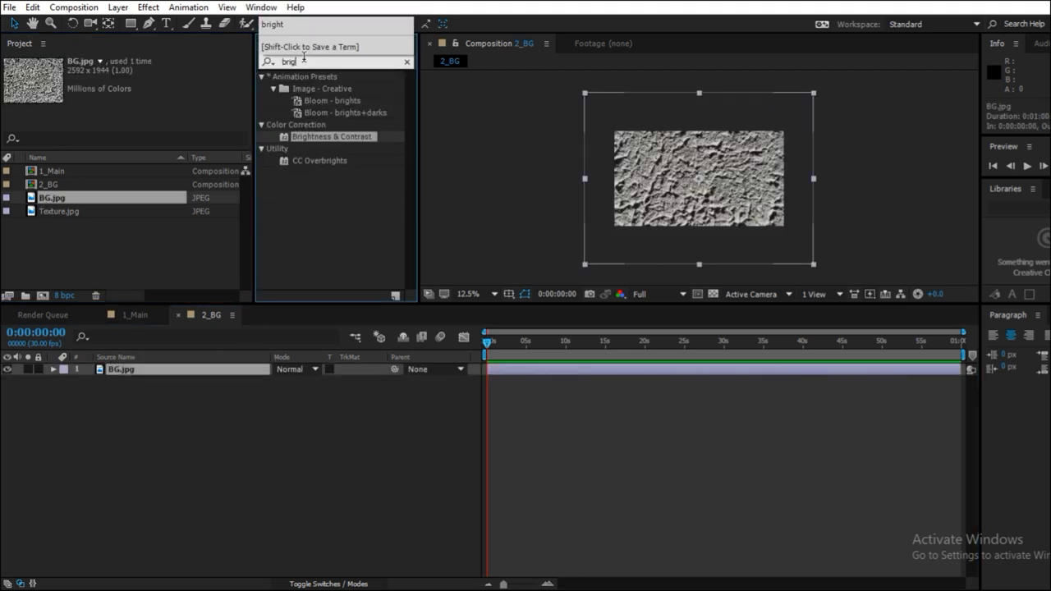
{"action": "left_click_drag", "start_coordinate": [318, 137], "coordinate": [132, 374]}
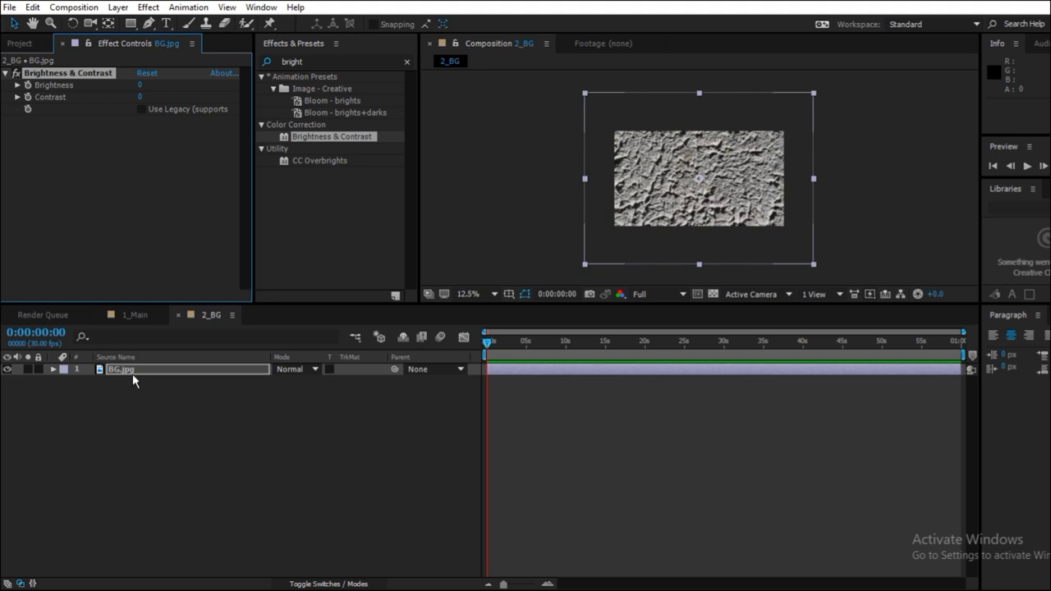
{"action": "left_click", "coordinate": [140, 85]}
{"action": "type", "text": "-150"}
{"action": "key", "text": "Return"}
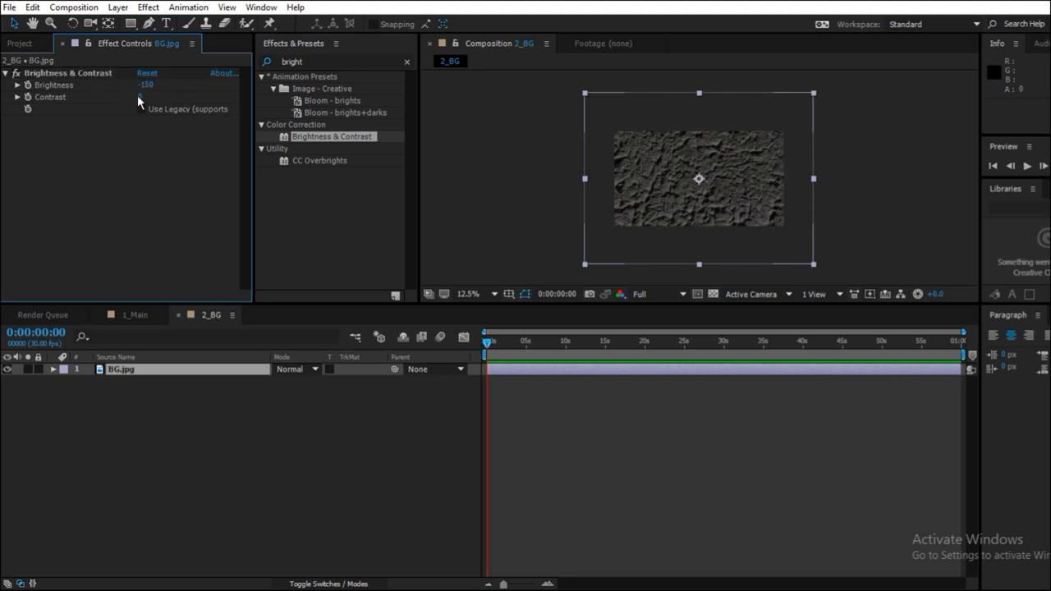
{"action": "left_click", "coordinate": [139, 97]}
{"action": "type", "text": "100"}
{"action": "key", "text": "Return"}
Place the 2_BG composition as a layer inside 1_Main.
{"action": "left_click", "coordinate": [175, 224]}
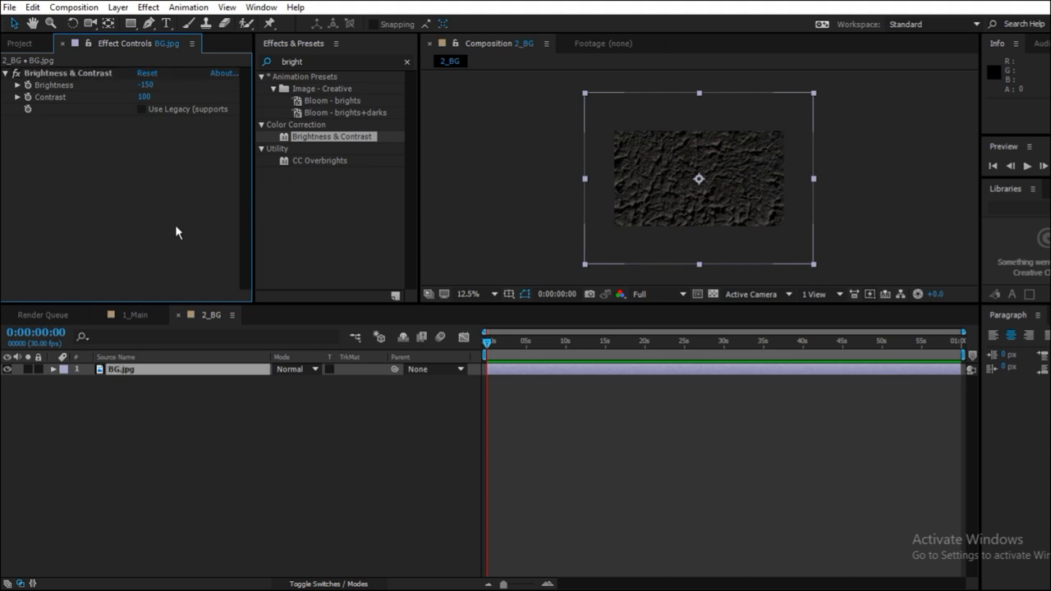
{"action": "left_click", "coordinate": [135, 316]}
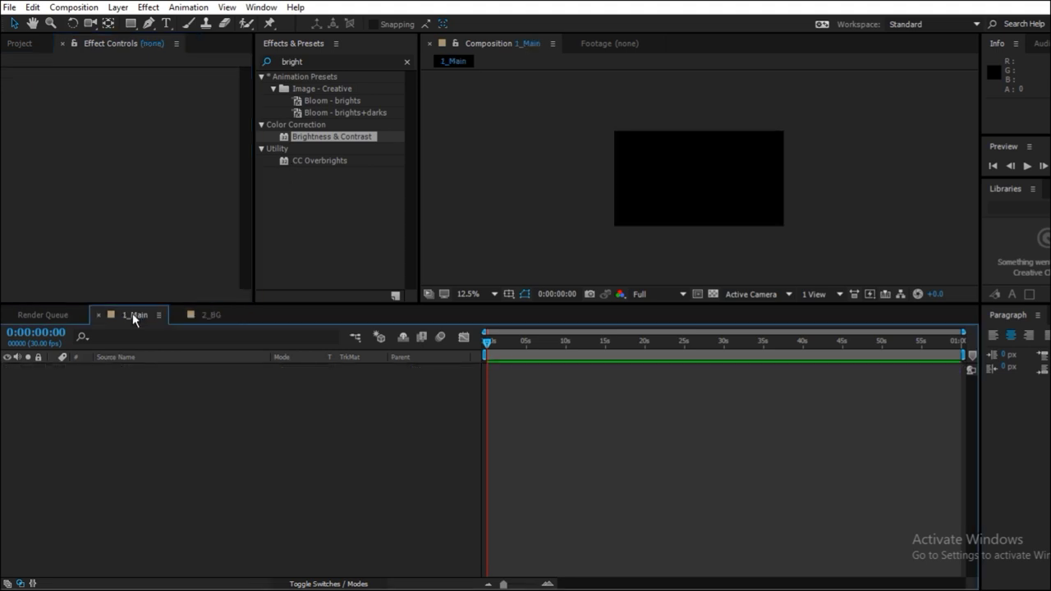
{"action": "left_click", "coordinate": [19, 42]}
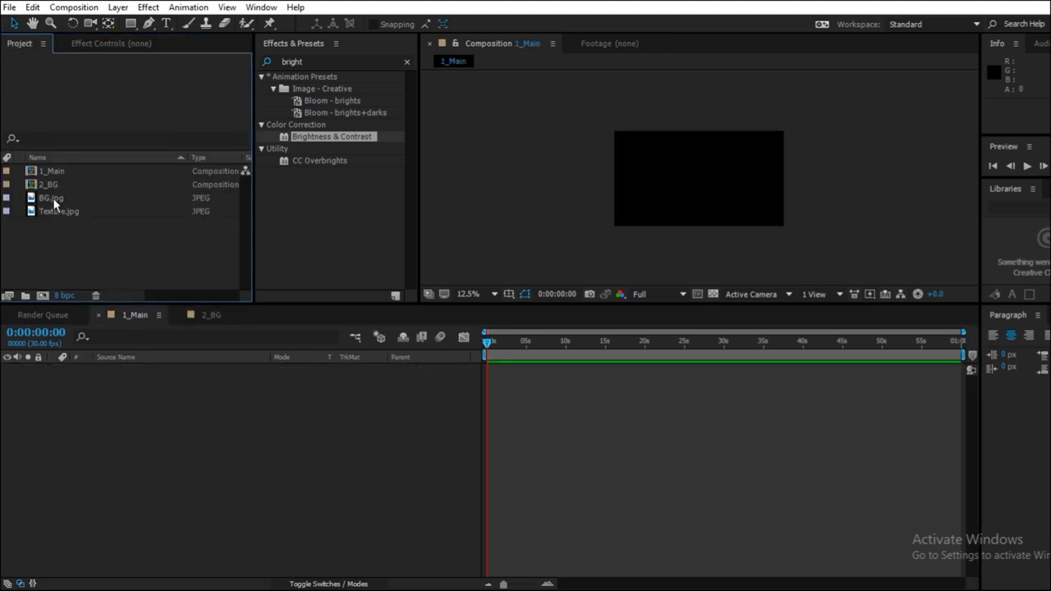
{"action": "left_click_drag", "start_coordinate": [54, 181], "coordinate": [145, 389]}
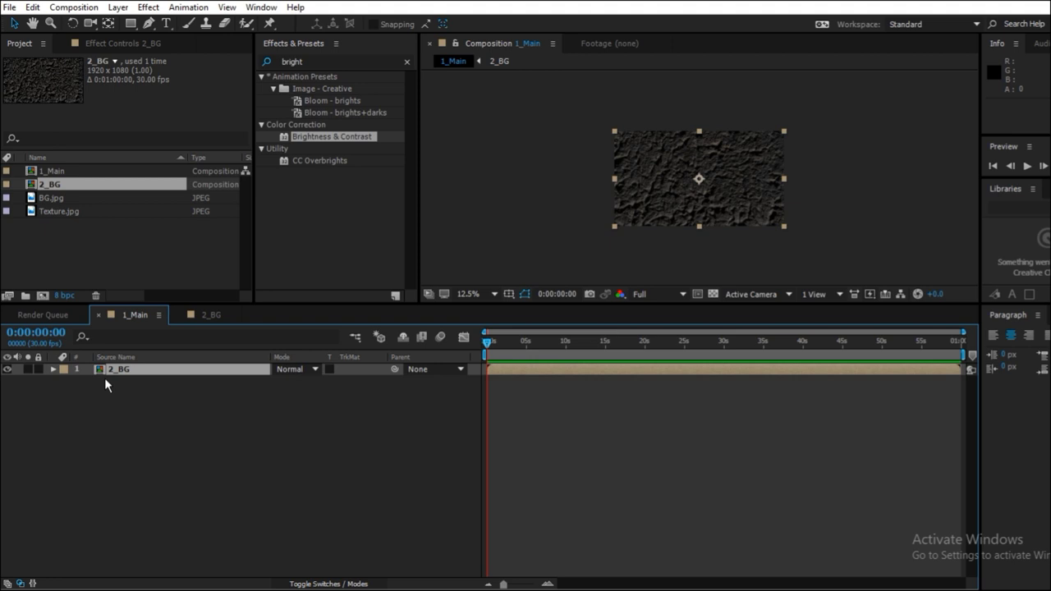
Keyframe the 2_BG layer's Scale from 240% at 0 s to 150% at 10 s.
{"action": "key", "text": "s"}
{"action": "left_click", "coordinate": [87, 381]}
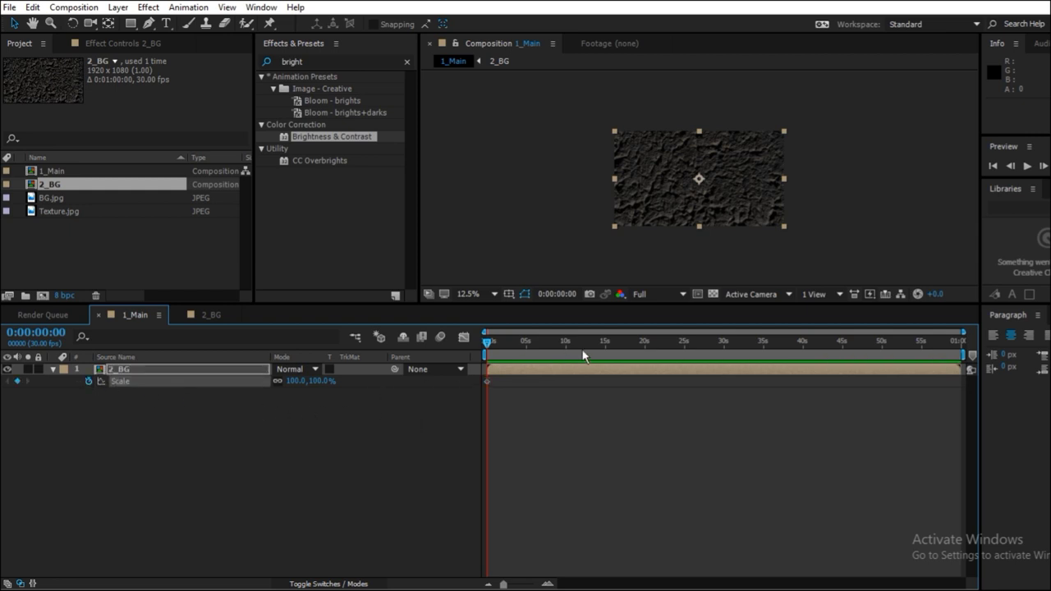
{"action": "left_click", "coordinate": [295, 381]}
{"action": "type", "text": "240"}
{"action": "key", "text": "Return"}
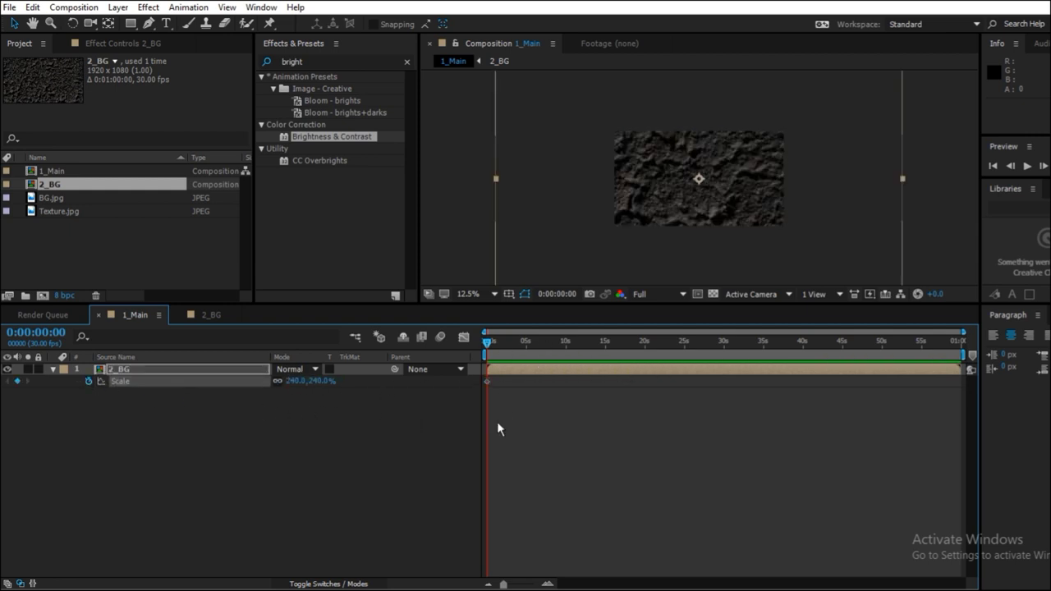
{"action": "left_click", "coordinate": [565, 342]}
{"action": "left_click", "coordinate": [296, 381]}
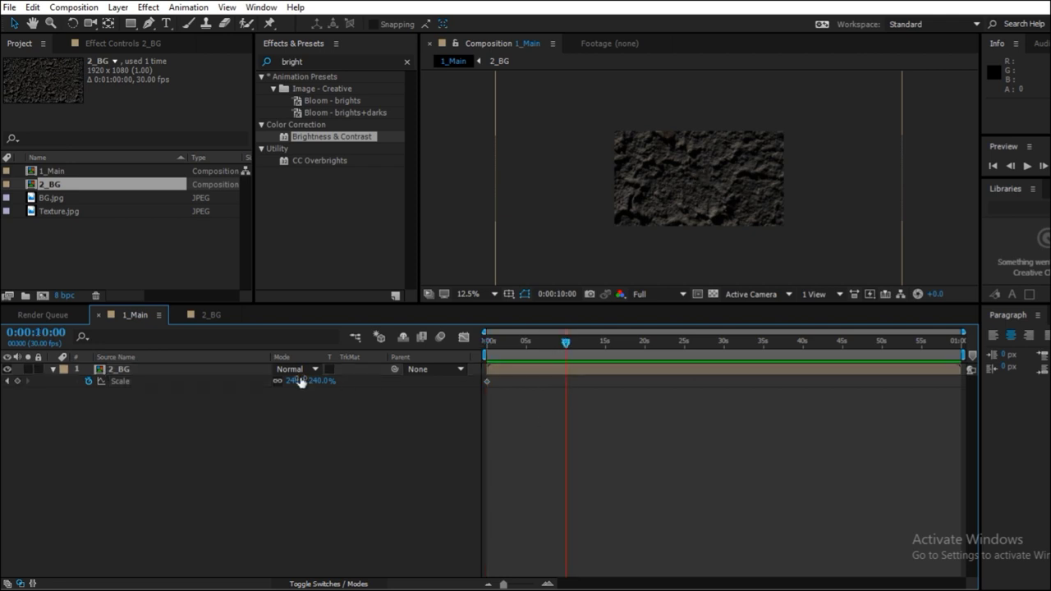
{"action": "type", "text": "150"}
{"action": "key", "text": "Return"}
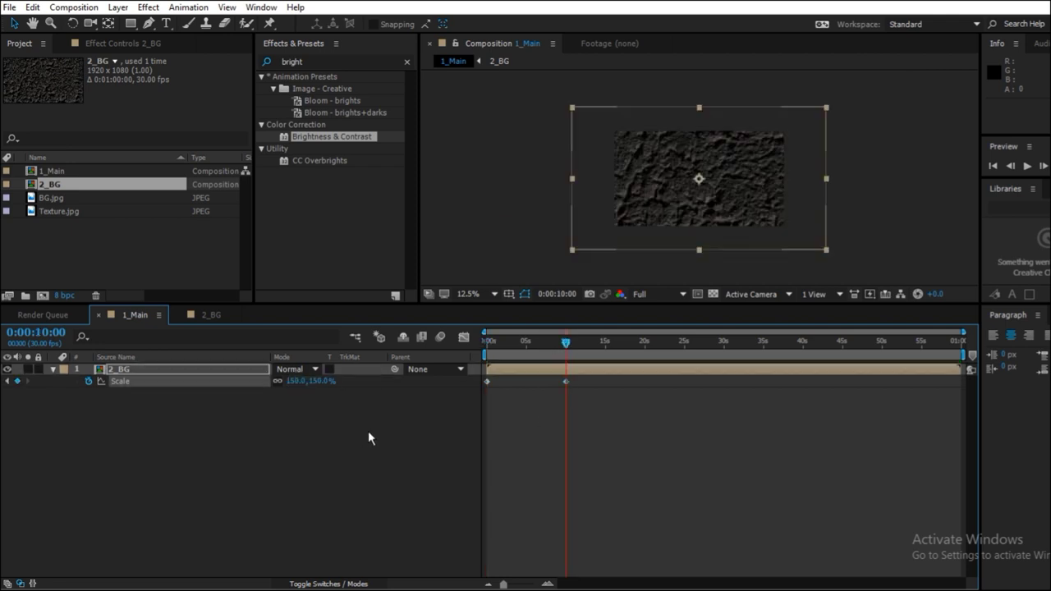
{"action": "key", "text": "shift+r"}
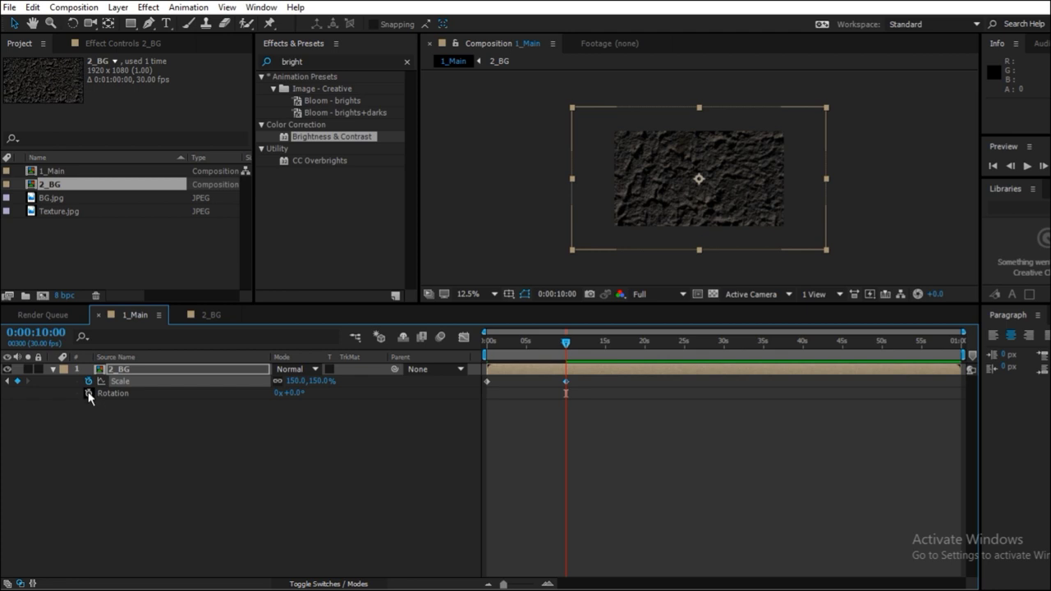
Keyframe 2_BG's Rotation from the start to 20° at 10 seconds, then preview it.
{"action": "left_click", "coordinate": [89, 393]}
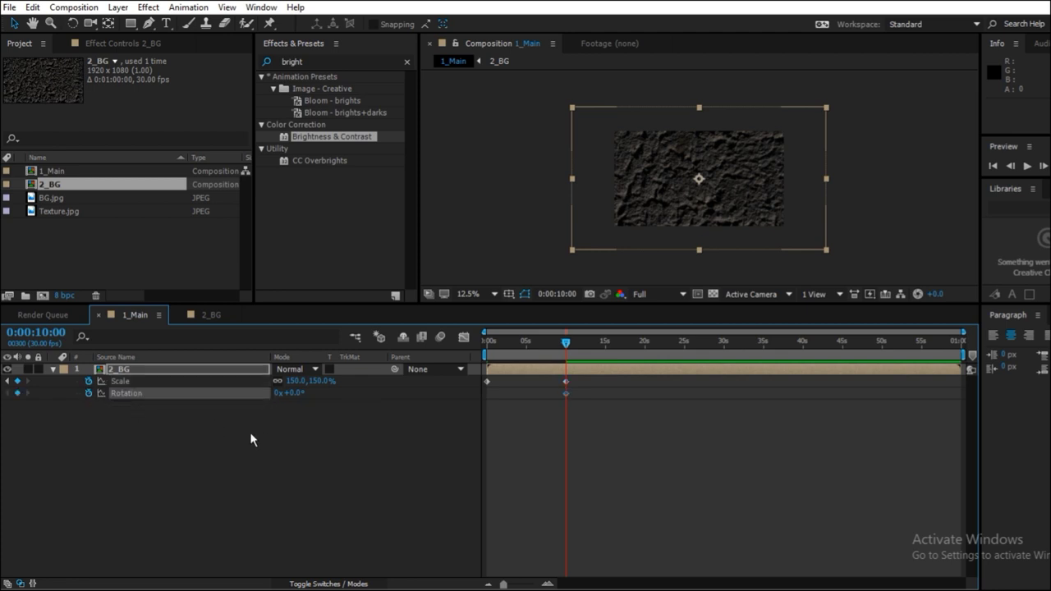
{"action": "left_click", "coordinate": [88, 394]}
{"action": "left_click", "coordinate": [489, 342]}
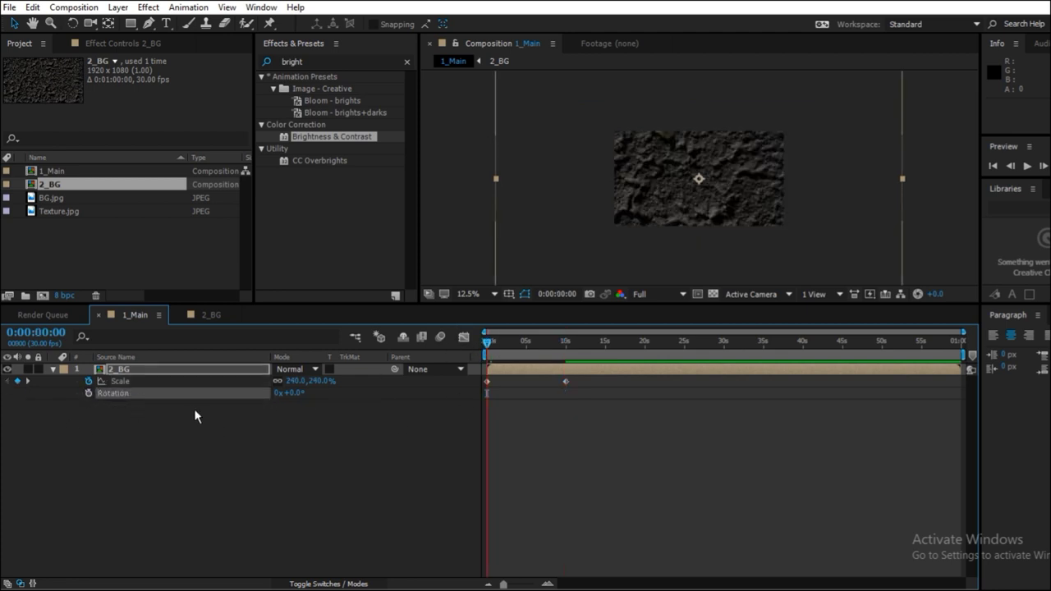
{"action": "left_click", "coordinate": [88, 394]}
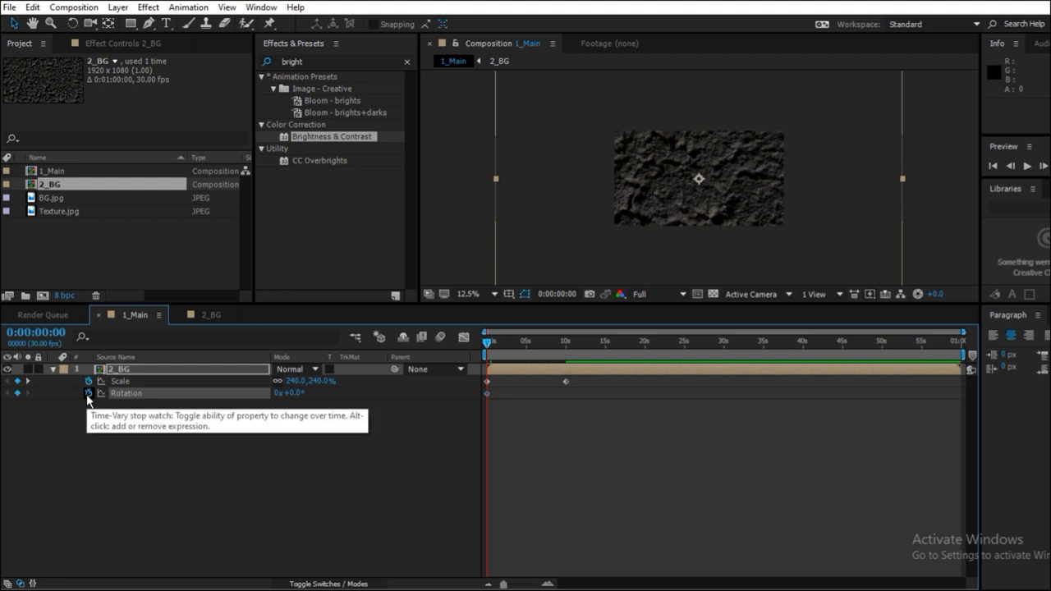
{"action": "left_click", "coordinate": [572, 343]}
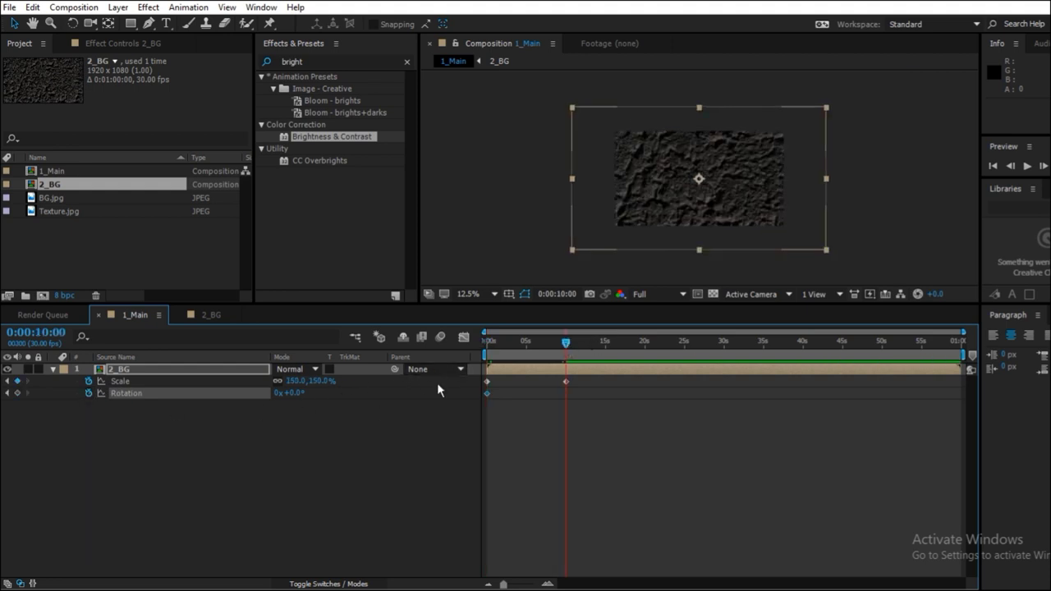
{"action": "left_click", "coordinate": [294, 394]}
{"action": "type", "text": "20"}
{"action": "key", "text": "Return"}
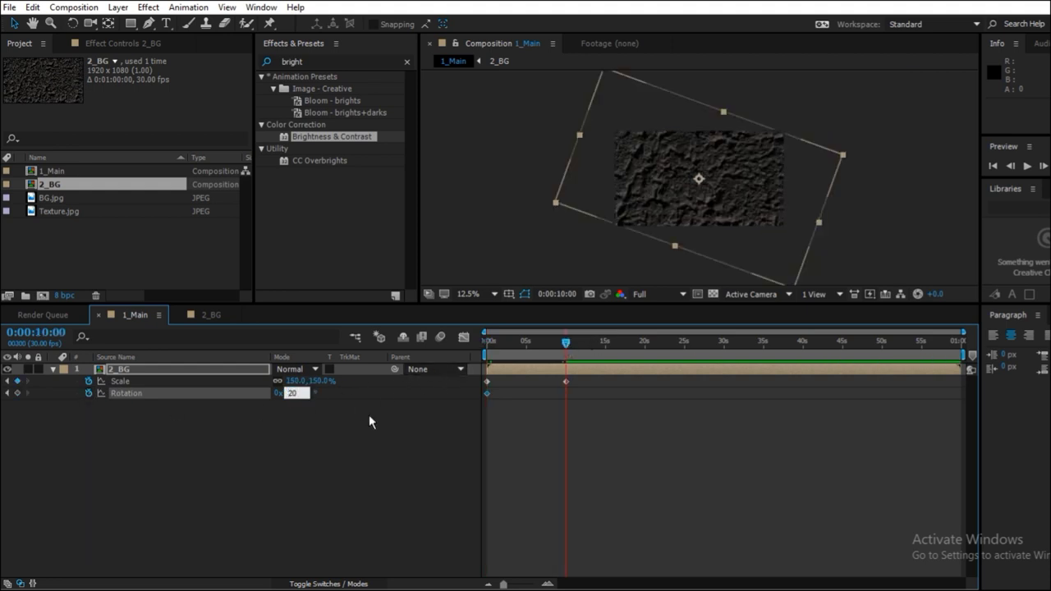
{"action": "left_click", "coordinate": [405, 468]}
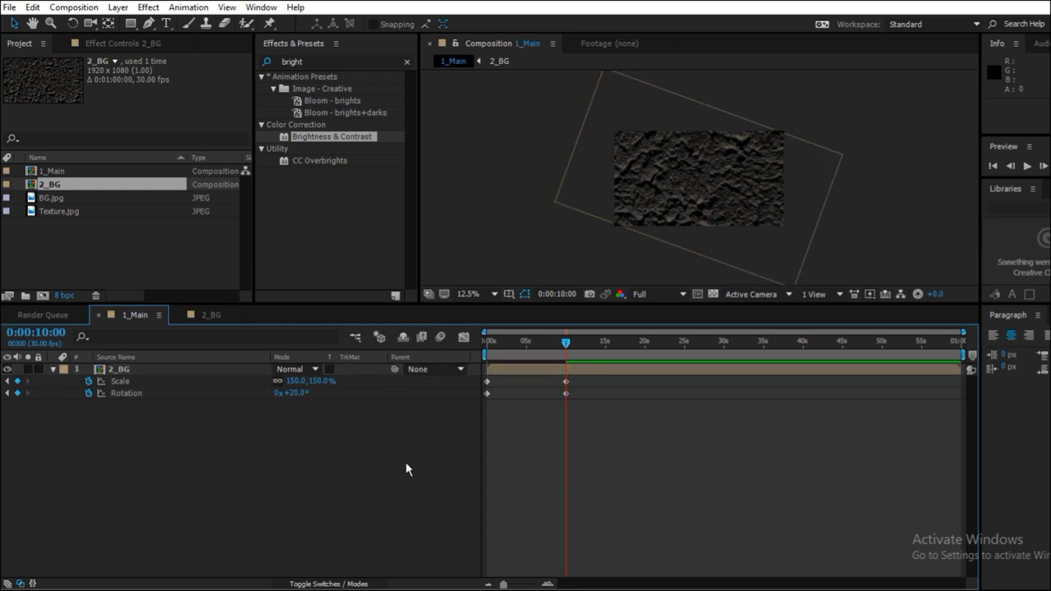
{"action": "left_click", "coordinate": [488, 348]}
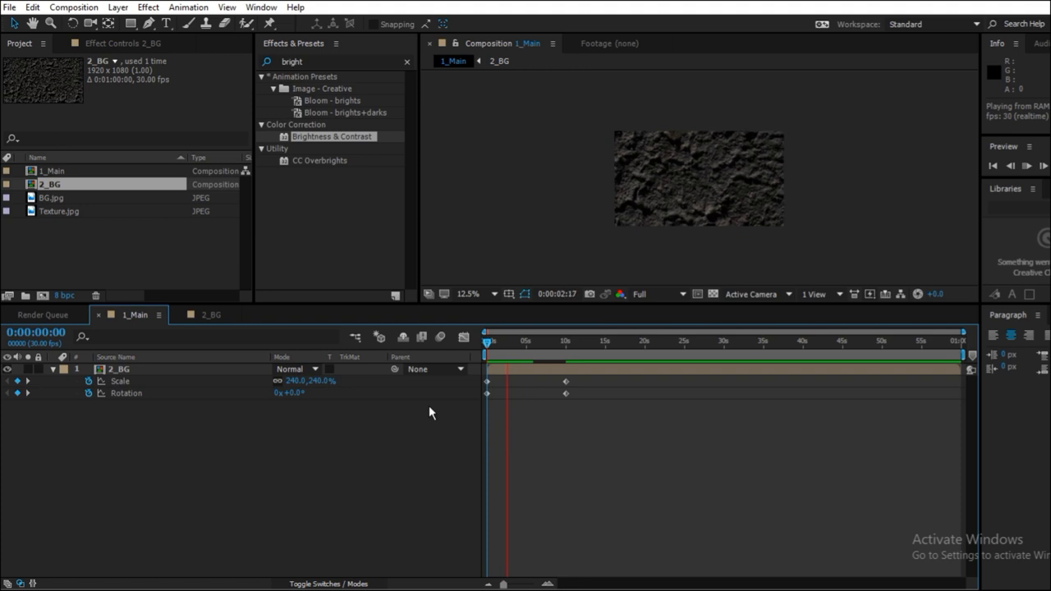
{"action": "left_click", "coordinate": [483, 342]}
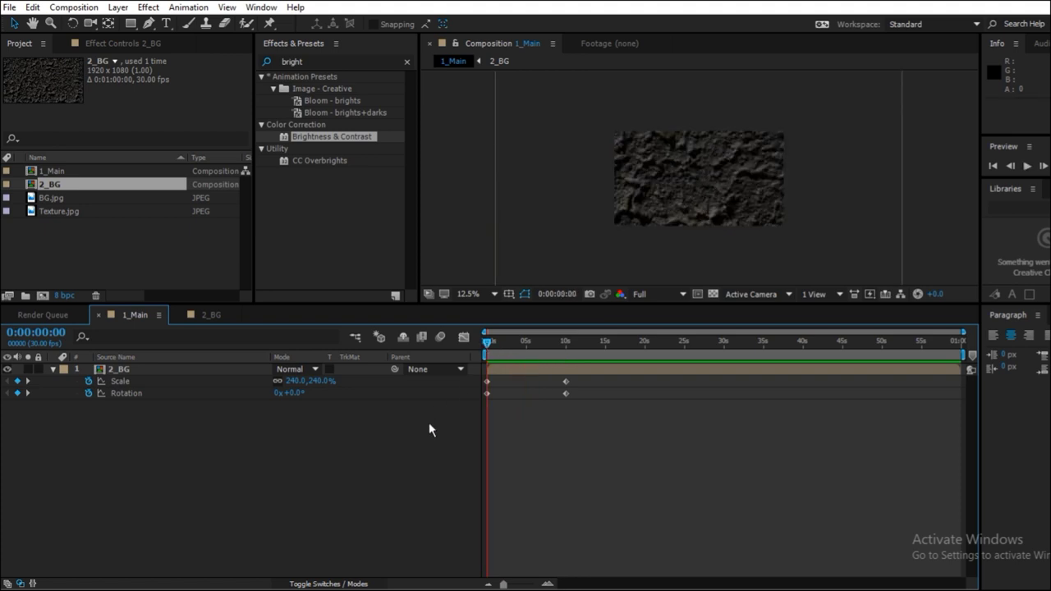
Set the 2_BG layer's Opacity to 50% and collapse its properties.
{"action": "left_click", "coordinate": [127, 369]}
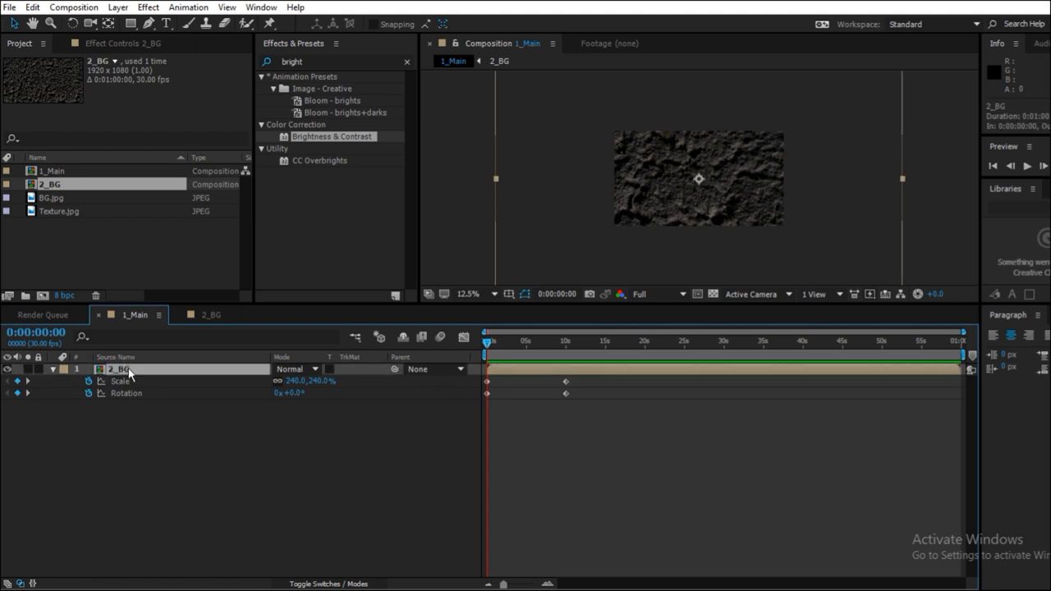
{"action": "key", "text": "shift+t"}
{"action": "left_click", "coordinate": [283, 405]}
{"action": "type", "text": "50"}
{"action": "key", "text": "Return"}
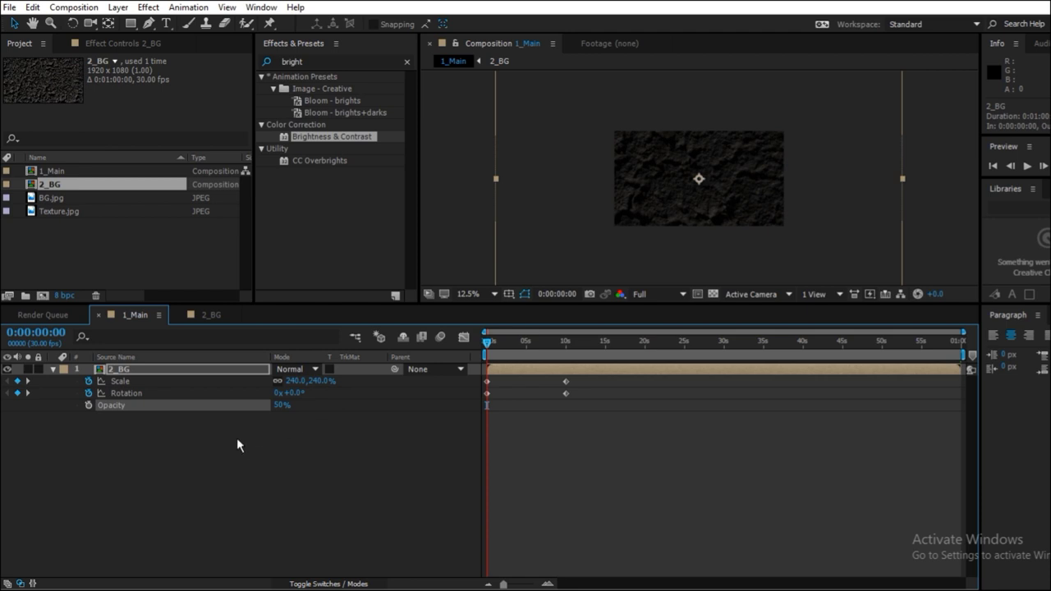
{"action": "left_click", "coordinate": [111, 370]}
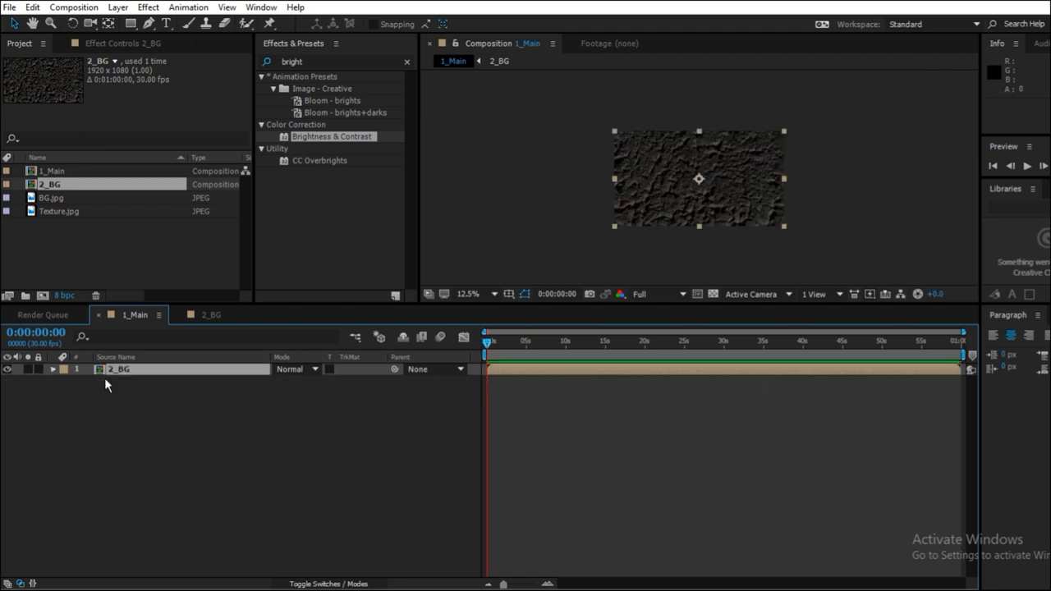
{"action": "left_click", "coordinate": [105, 379]}
{"action": "key", "text": "u"}
{"action": "key", "text": "u"}
{"action": "key", "text": "ctrl+t"}
{"action": "left_click", "coordinate": [101, 245]}
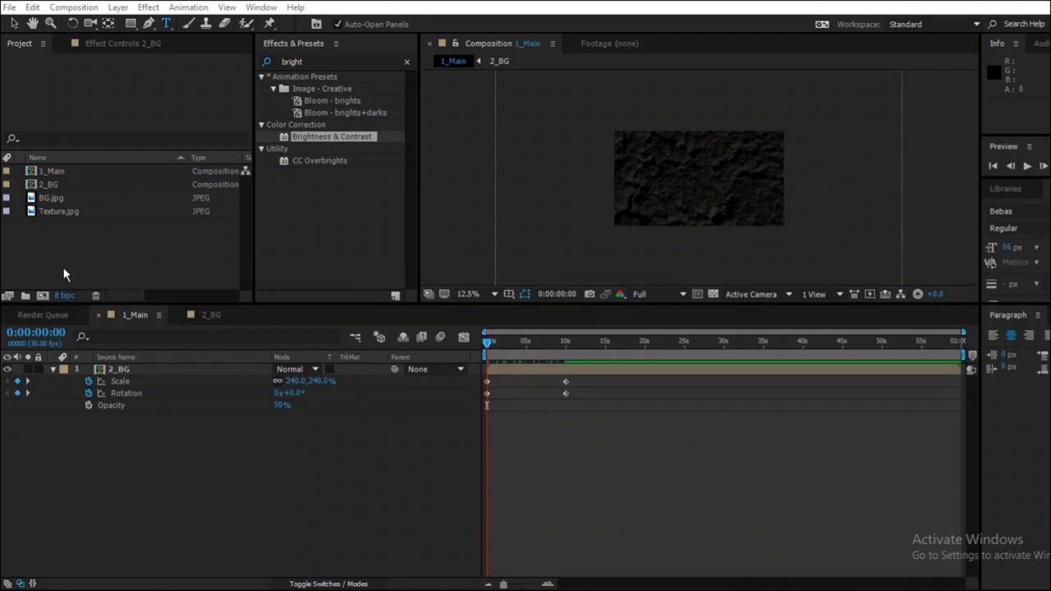
Create a 1920×1080 composition named 3_Content.
{"action": "left_click", "coordinate": [39, 297]}
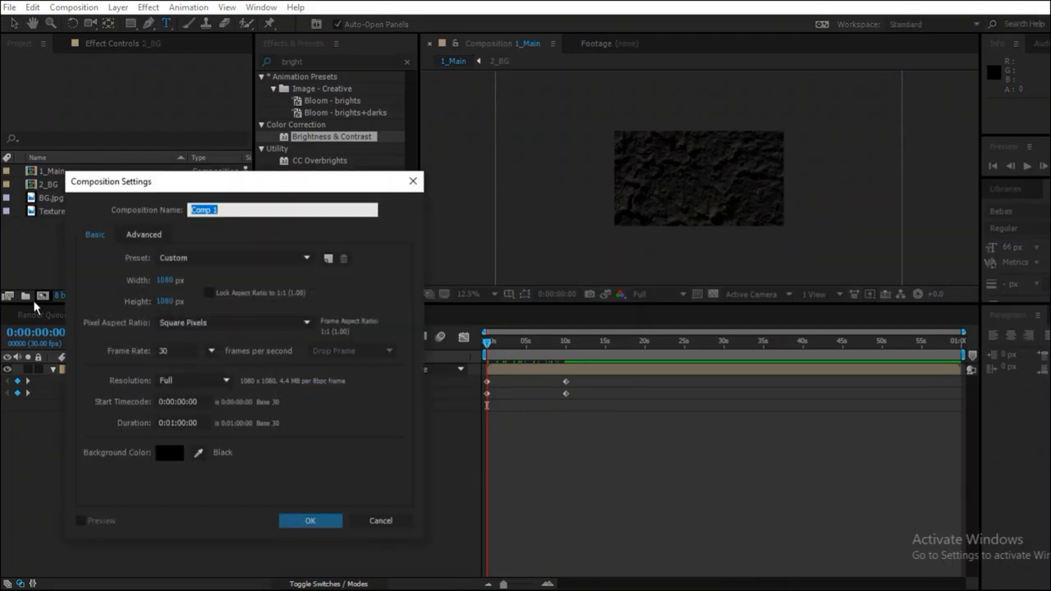
{"action": "key", "text": "BackSpace"}
{"action": "type", "text": "3_"}
{"action": "type", "text": "Cl"}
{"action": "type", "text": "ontent"}
{"action": "left_click", "coordinate": [167, 280]}
{"action": "type", "text": "1920"}
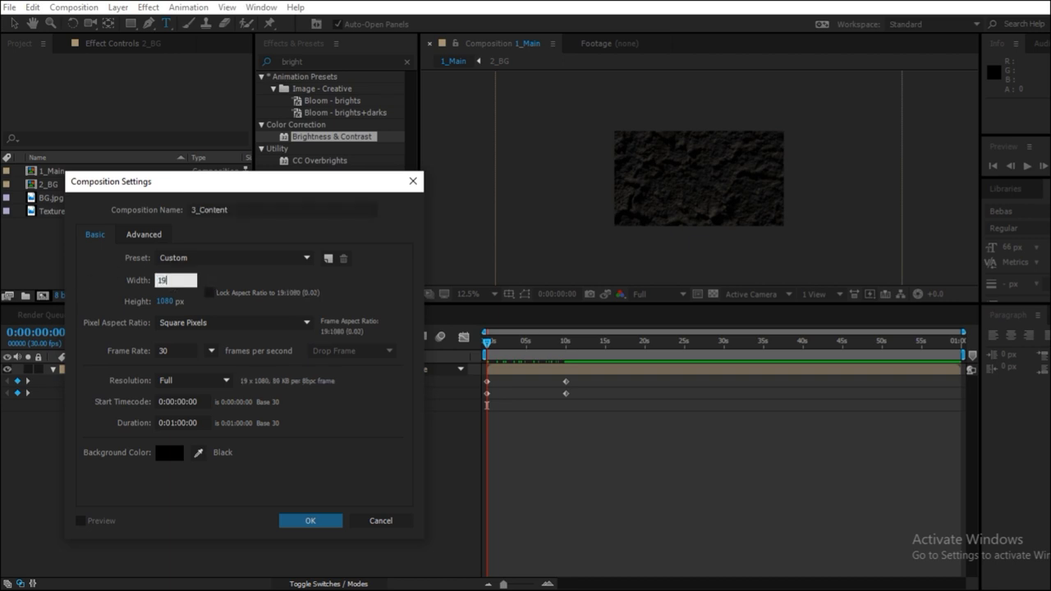
{"action": "left_click", "coordinate": [310, 521]}
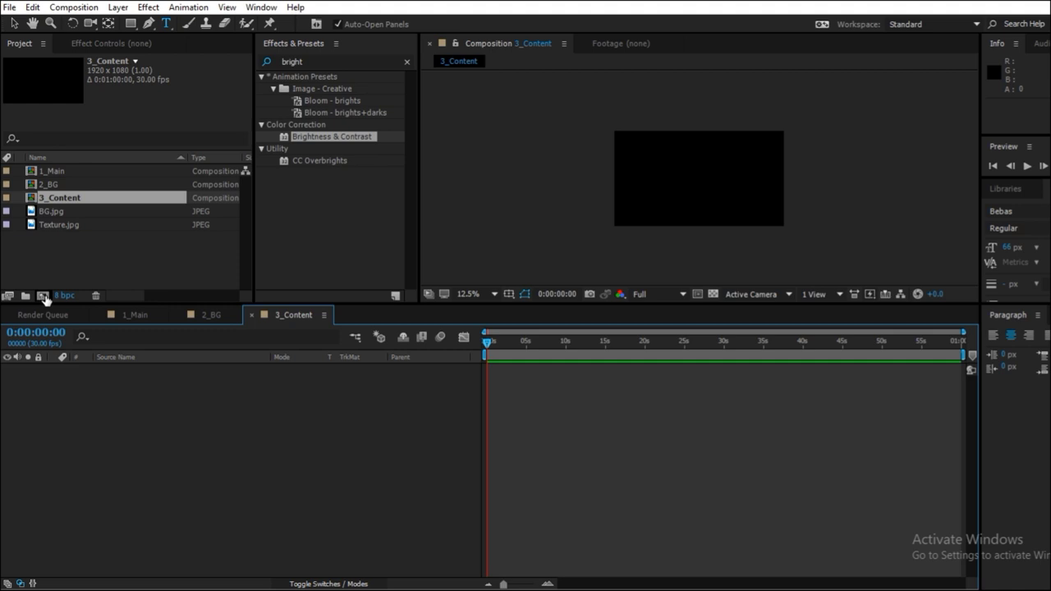
Create a square 1080×1080 composition named 4_Logo.
{"action": "left_click", "coordinate": [45, 298]}
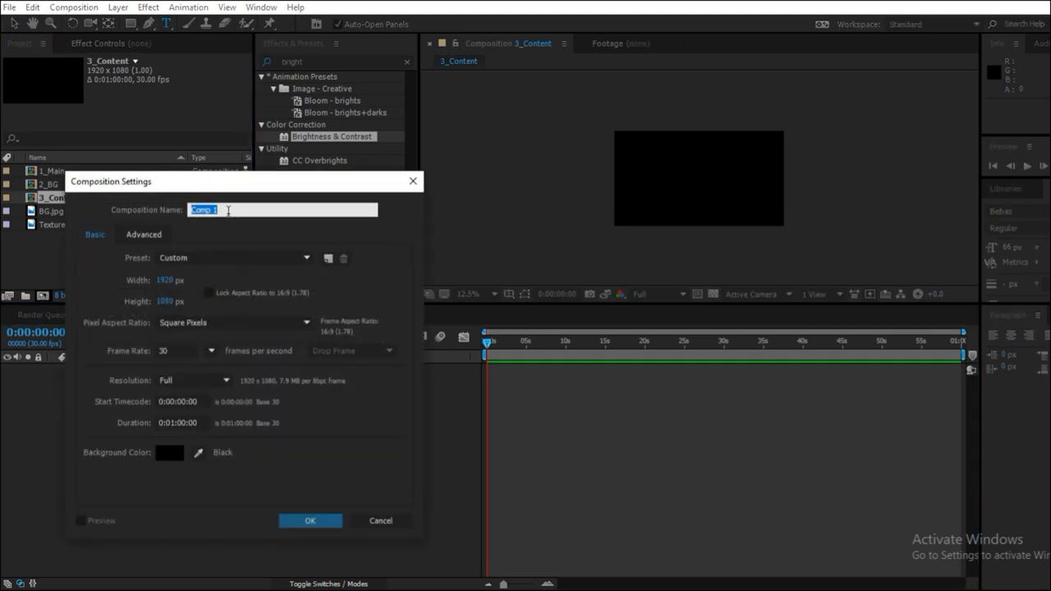
{"action": "type", "text": "4_Logo"}
{"action": "left_click", "coordinate": [165, 280]}
{"action": "type", "text": "12"}
{"action": "key", "text": "BackSpace"}
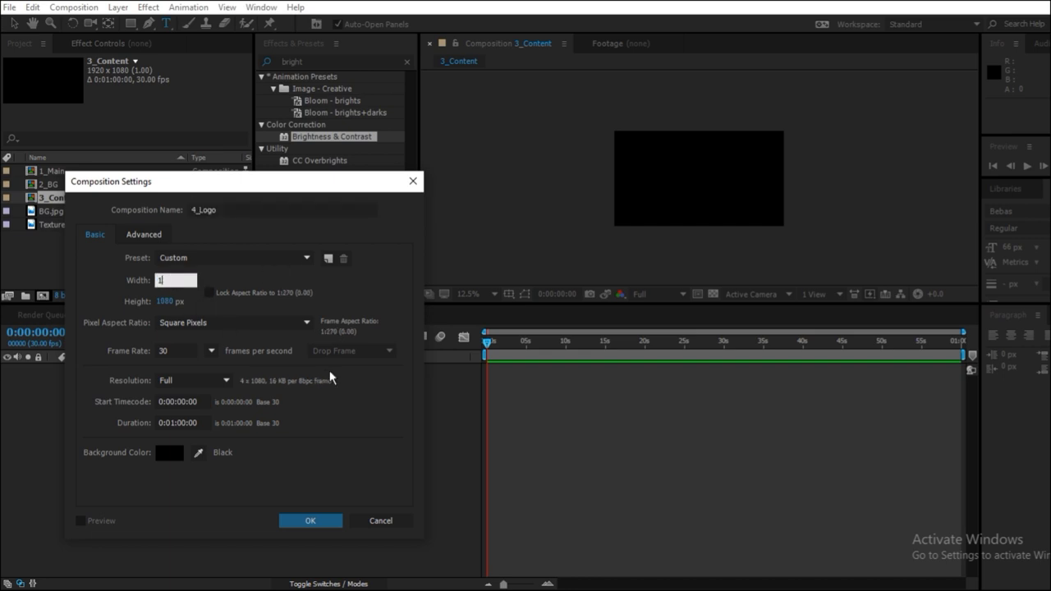
{"action": "type", "text": "080"}
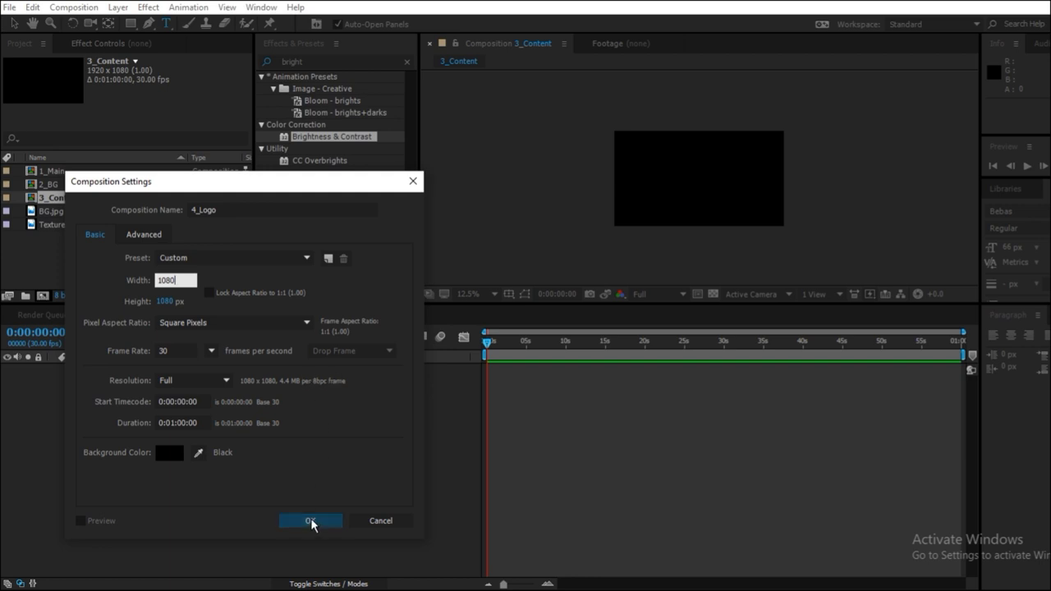
{"action": "left_click", "coordinate": [311, 521]}
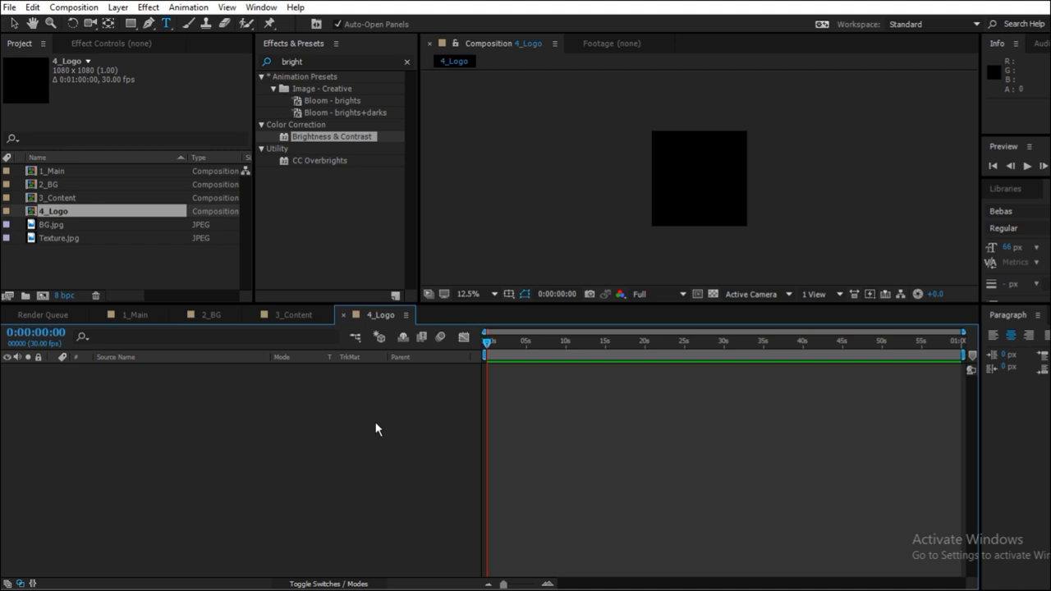
Import Logo.png into 4_Logo, nudge it right, and nest 4_Logo in 3_Content.
{"action": "key", "text": "alt+Tab"}
{"action": "left_click_drag", "start_coordinate": [444, 185], "coordinate": [188, 277]}
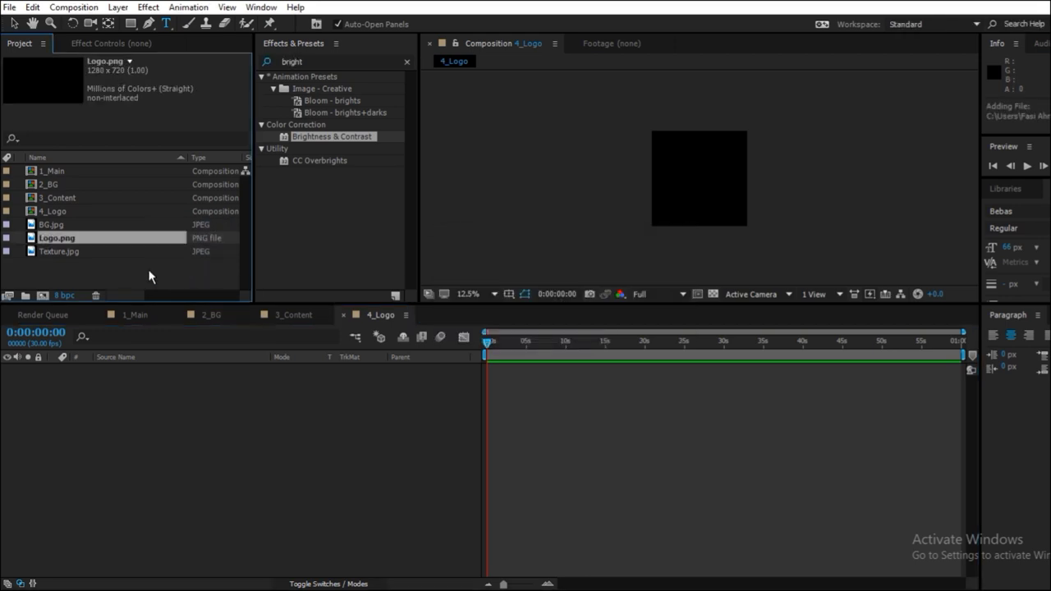
{"action": "left_click", "coordinate": [149, 277]}
{"action": "left_click_drag", "start_coordinate": [51, 238], "coordinate": [198, 414]}
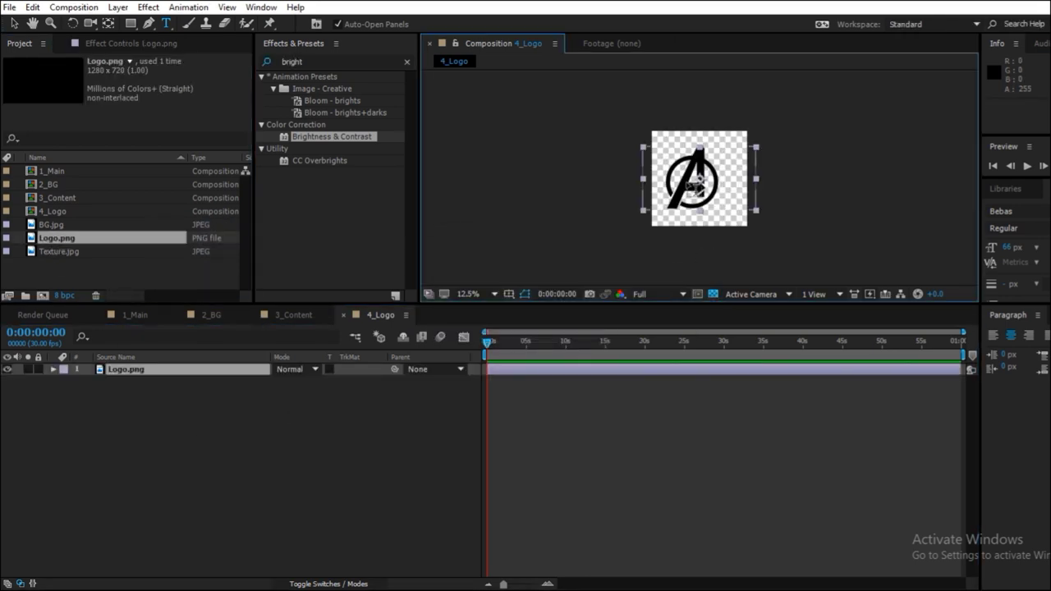
{"action": "left_click_drag", "start_coordinate": [682, 190], "coordinate": [692, 188]}
{"action": "left_click", "coordinate": [293, 314]}
{"action": "left_click_drag", "start_coordinate": [53, 211], "coordinate": [138, 411]}
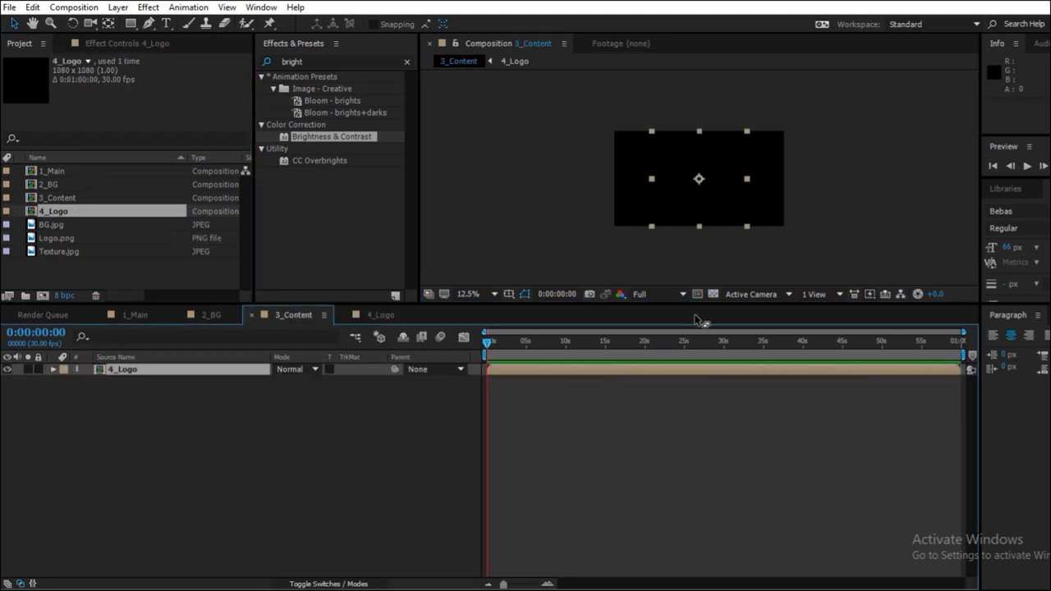
Add a 'Your Website' text layer, fit the viewer, and delete the stray empty text layer.
{"action": "left_click", "coordinate": [389, 433]}
{"action": "key", "text": "ctrl+alt+shift+t"}
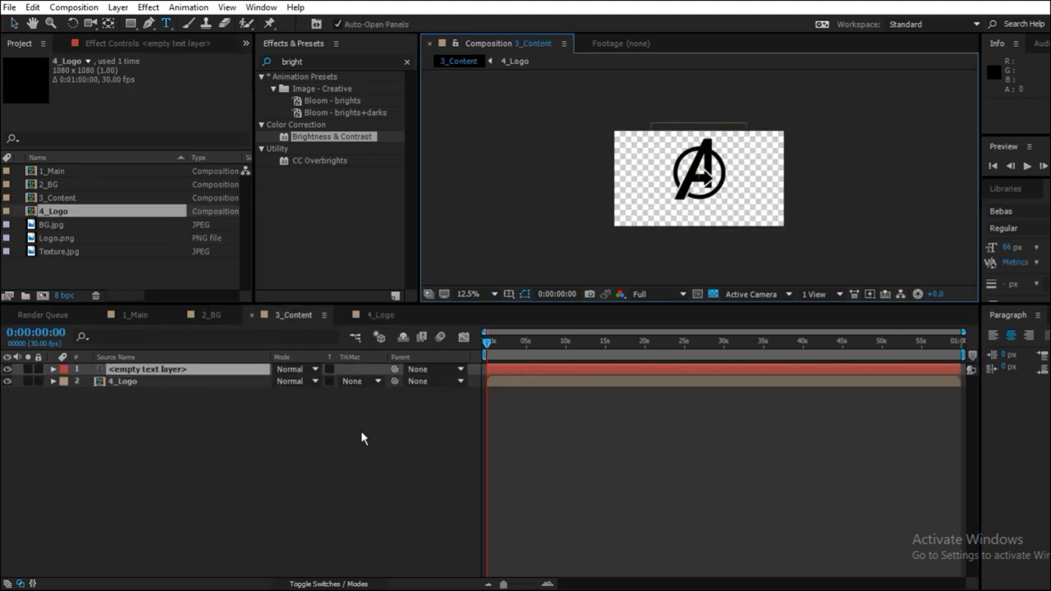
{"action": "type", "text": "Your"}
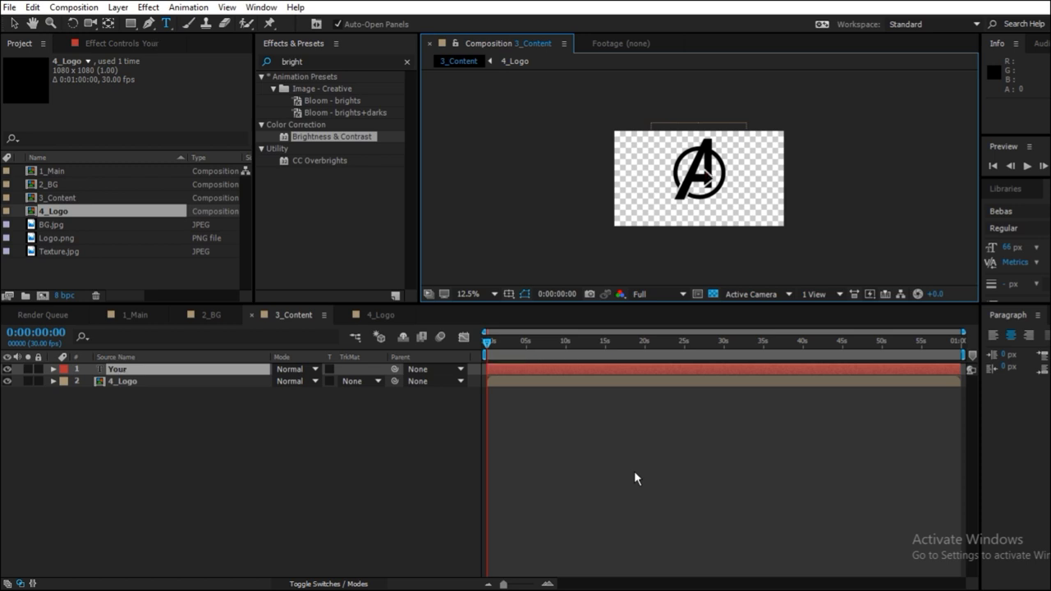
{"action": "type", "text": " Website"}
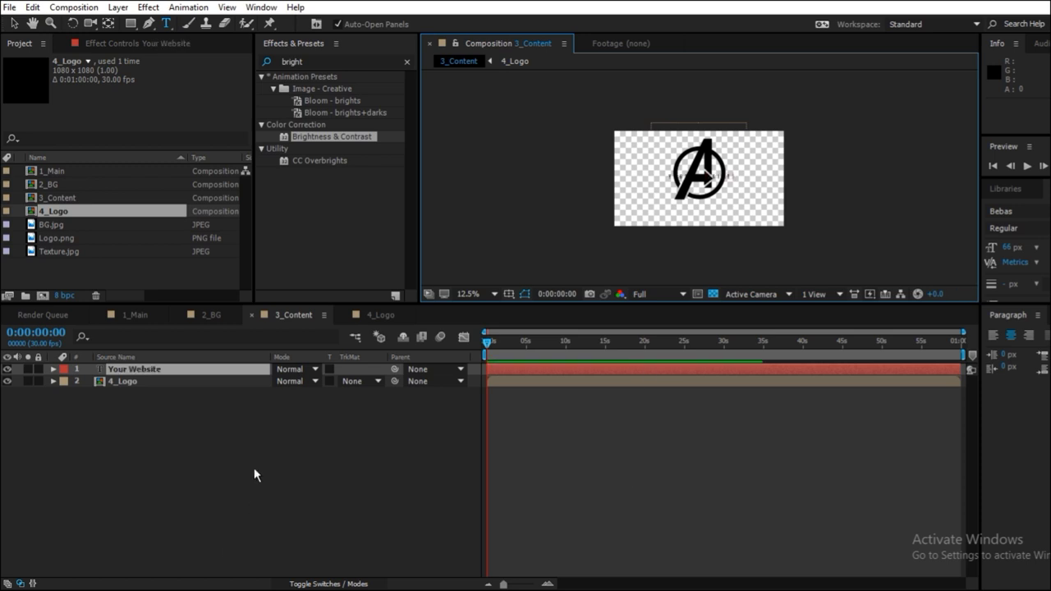
{"action": "left_click", "coordinate": [288, 423]}
{"action": "key", "text": "ctrl+alt+shift+t"}
{"action": "left_click", "coordinate": [493, 294]}
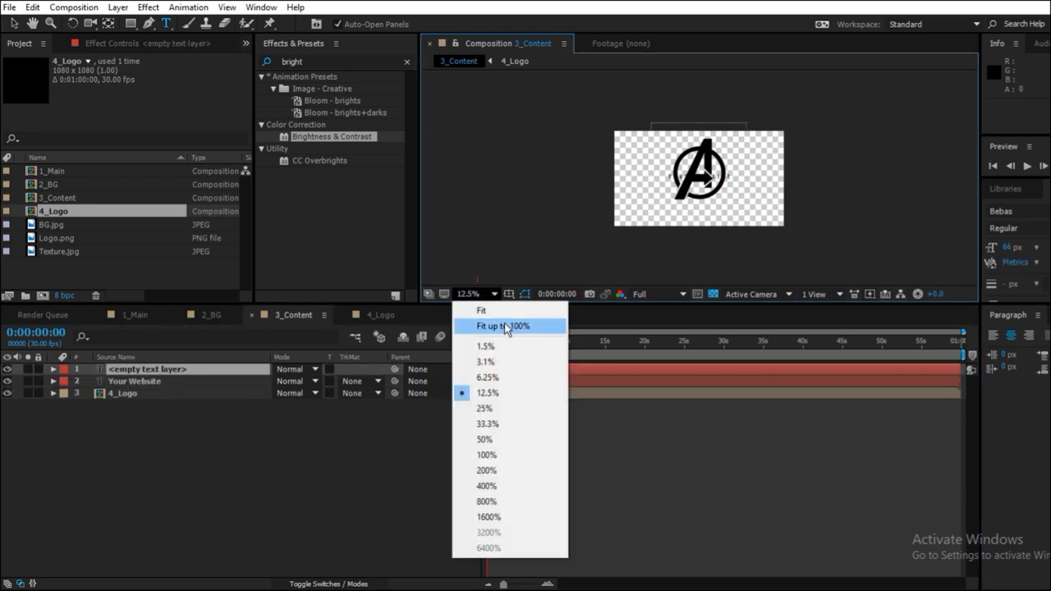
{"action": "left_click", "coordinate": [504, 324]}
{"action": "left_click", "coordinate": [175, 372]}
{"action": "key", "text": "Delete"}
Enlarge the Your Website text to 83 px.
{"action": "left_click", "coordinate": [145, 370]}
{"action": "key", "text": "v"}
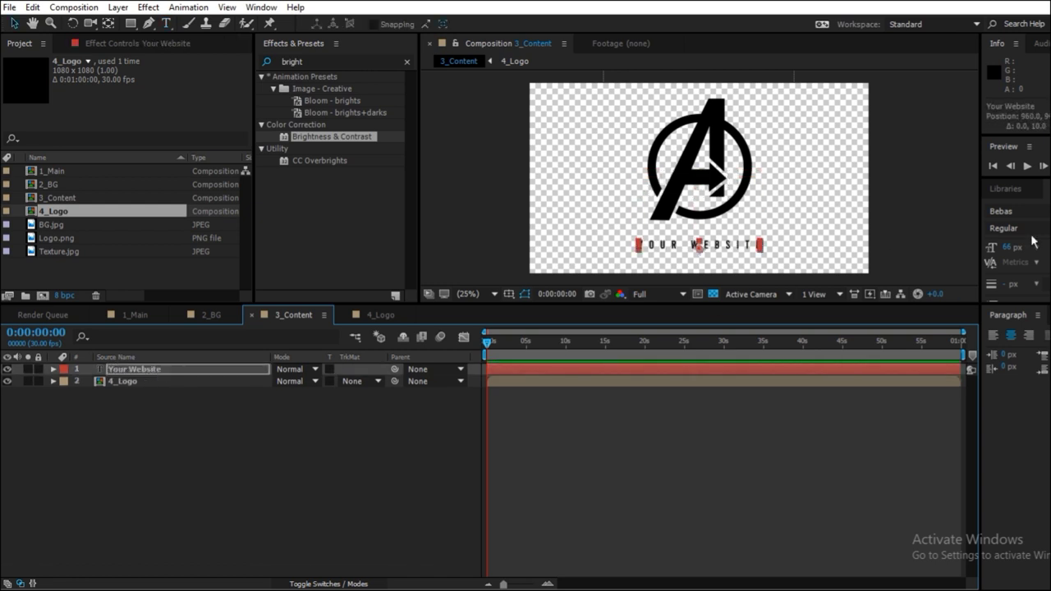
{"action": "left_click_drag", "start_coordinate": [1002, 248], "coordinate": [1023, 248]}
{"action": "left_click", "coordinate": [367, 428]}
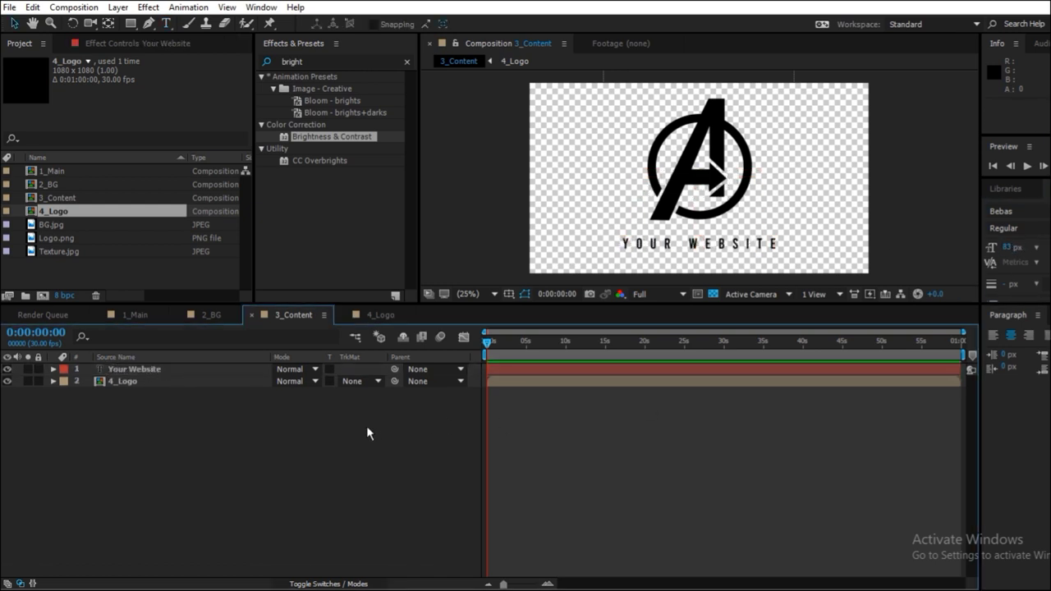
Draw a rectangle bar over the YOUR WEBSITE text and move the text layer above it.
{"action": "left_click", "coordinate": [129, 27]}
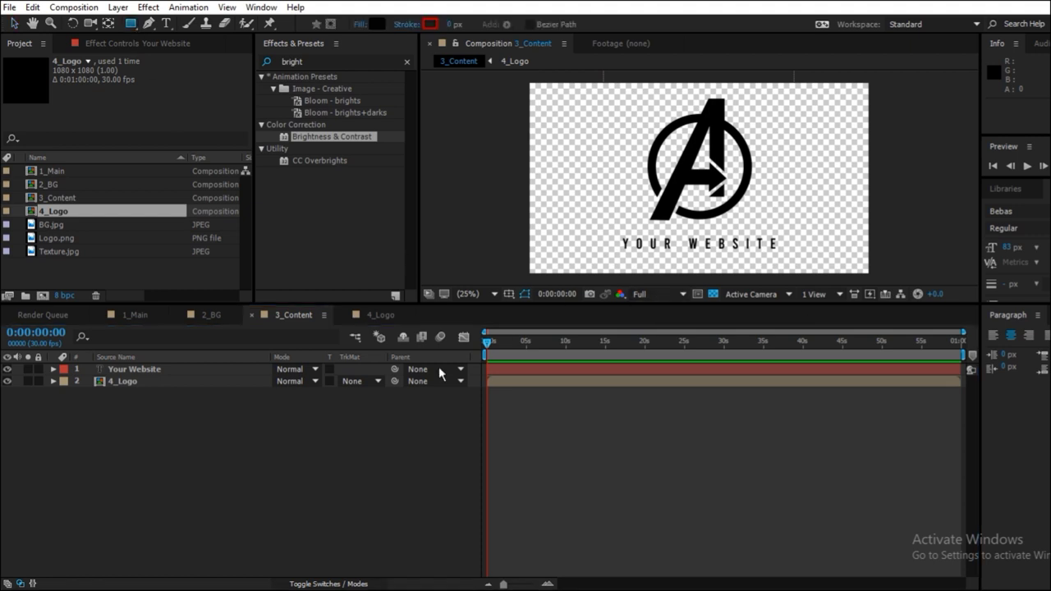
{"action": "left_click_drag", "start_coordinate": [611, 233], "coordinate": [787, 243]}
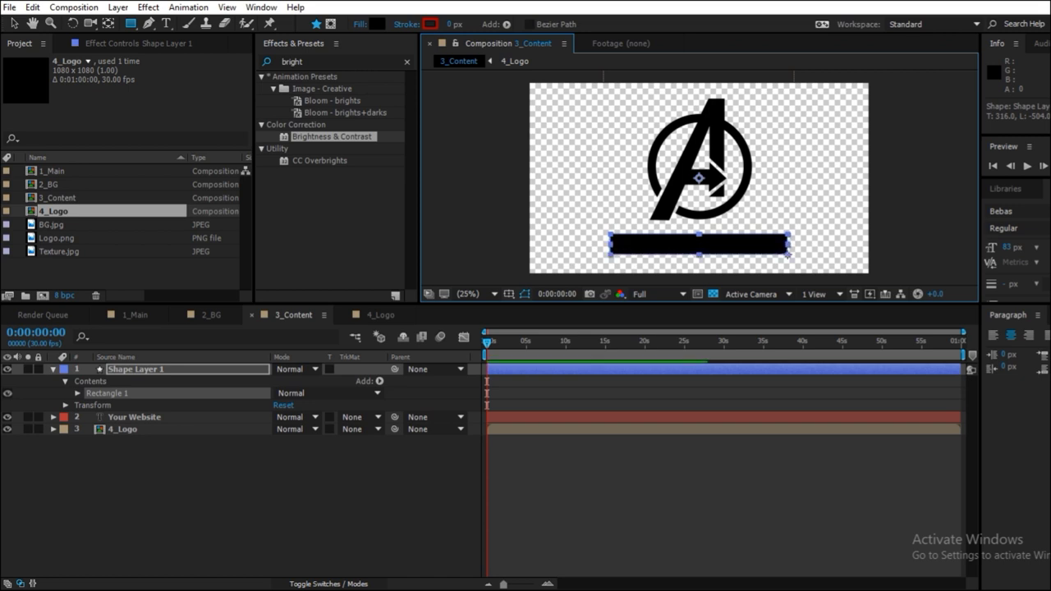
{"action": "left_click", "coordinate": [205, 449]}
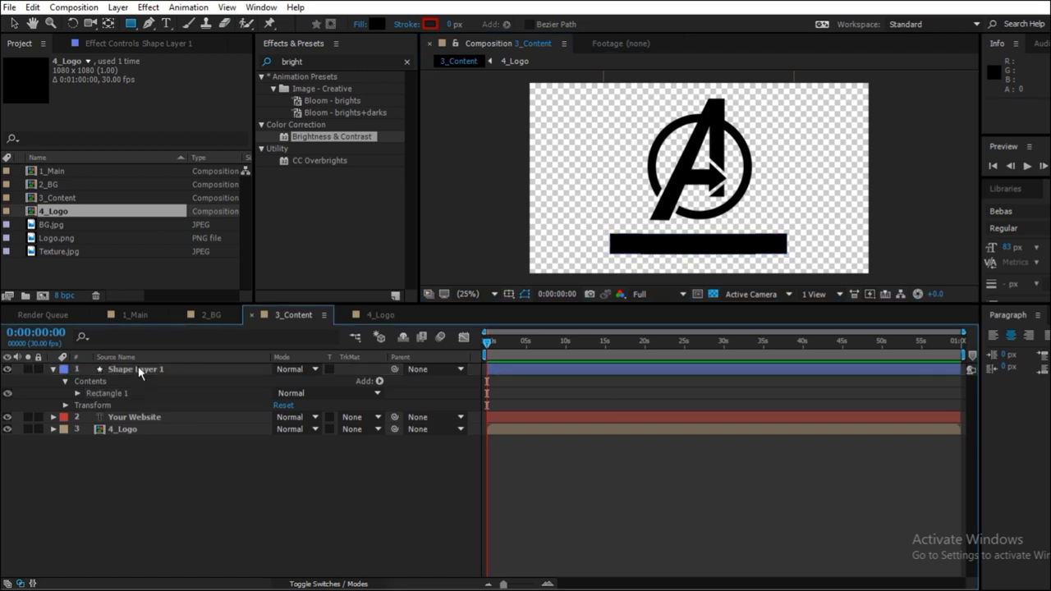
{"action": "left_click", "coordinate": [142, 417]}
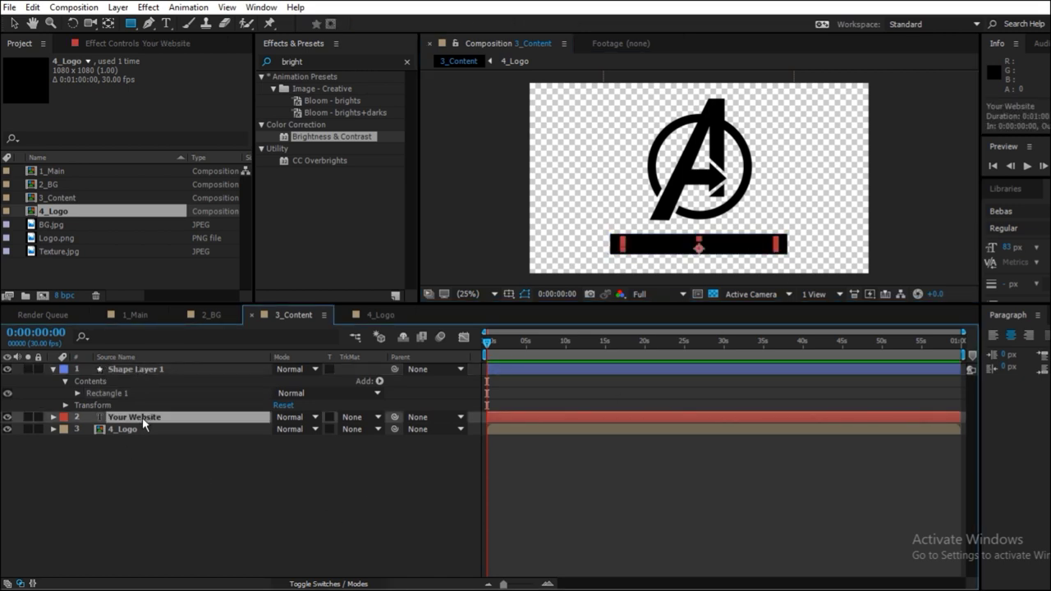
{"action": "left_click_drag", "start_coordinate": [142, 417], "coordinate": [146, 367]}
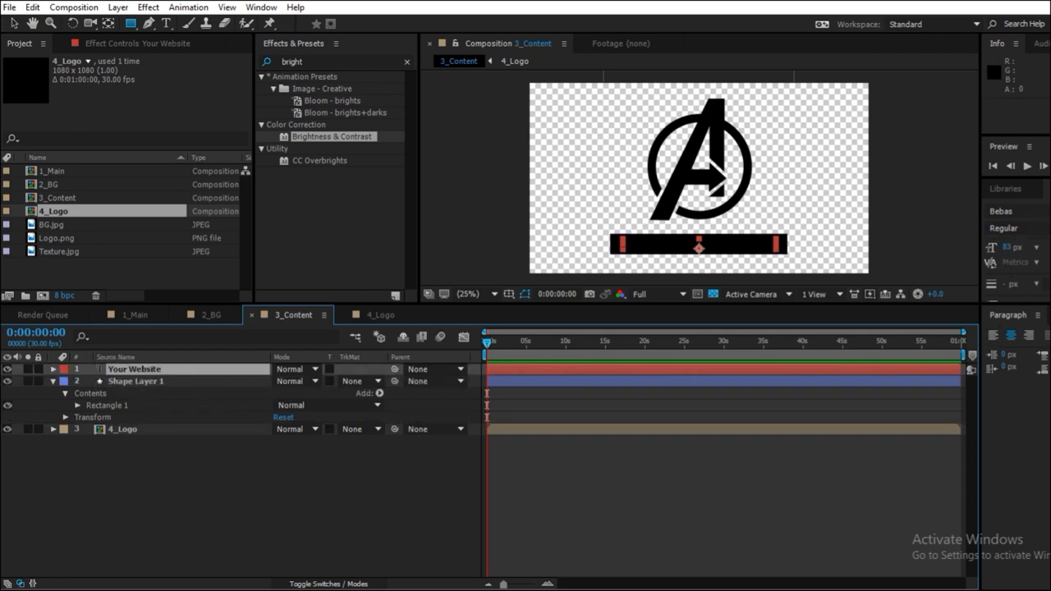
Change the text colour to white (FFFFFF).
{"action": "left_click", "coordinate": [1036, 237]}
{"action": "type", "text": "FFFFFF"}
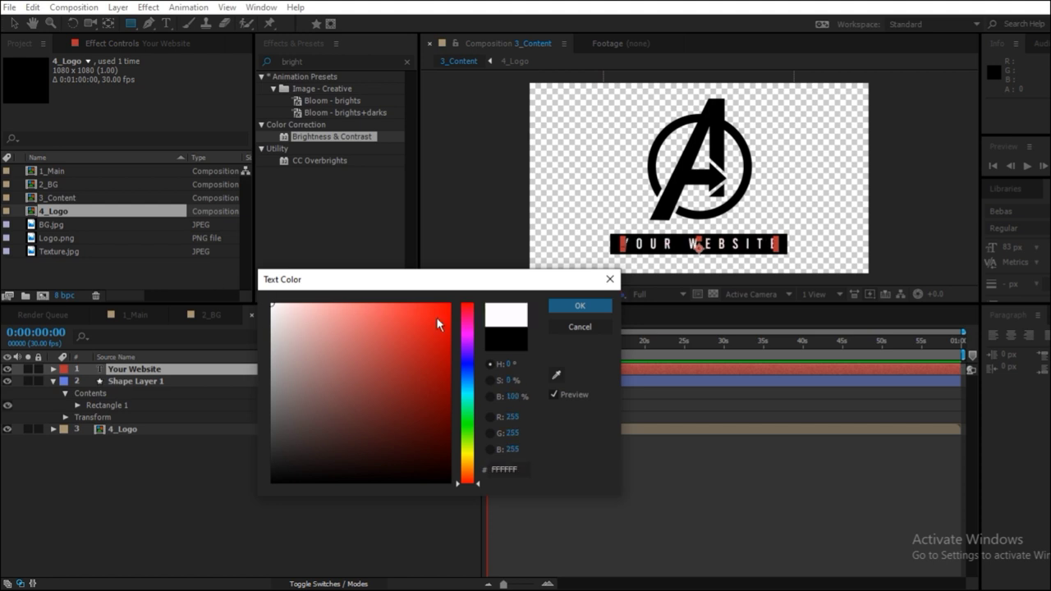
{"action": "left_click", "coordinate": [577, 306]}
{"action": "left_click", "coordinate": [406, 487]}
Set the bar's track matte to Alpha Inverted Matte, fit the viewer, and collapse properties.
{"action": "left_click", "coordinate": [361, 381]}
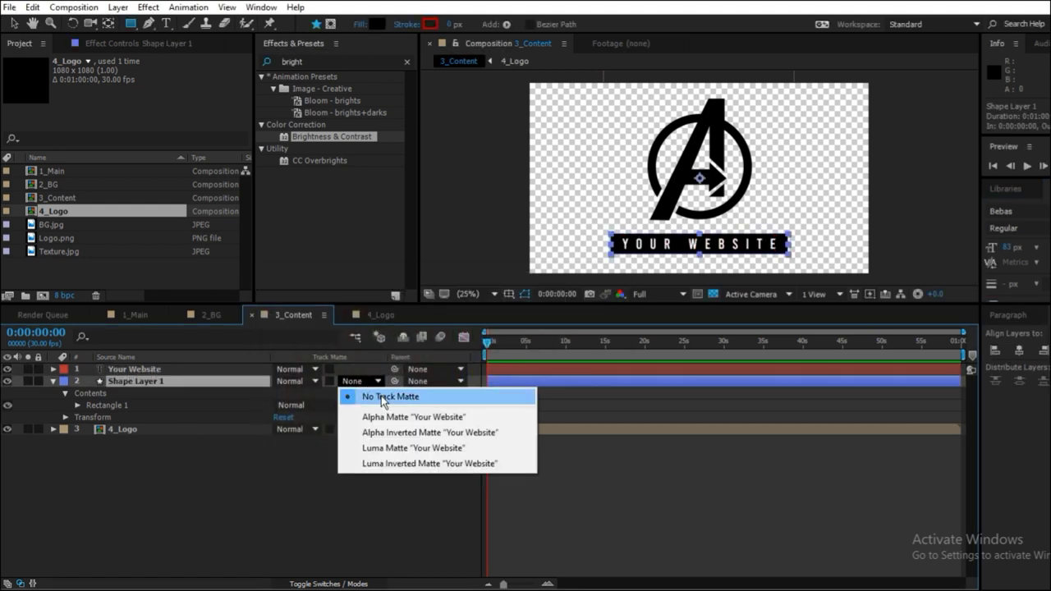
{"action": "left_click", "coordinate": [409, 431]}
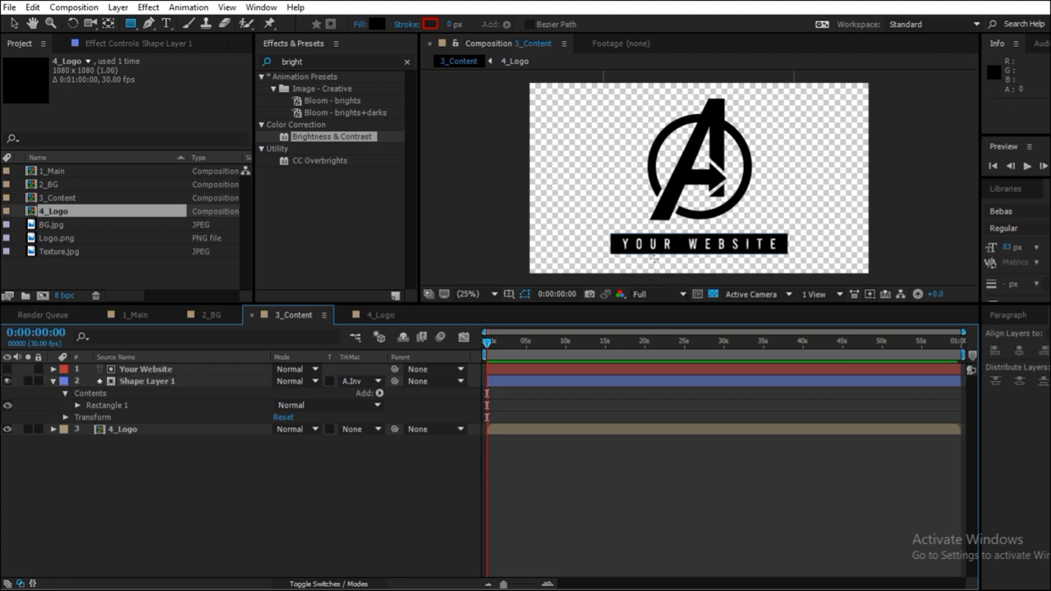
{"action": "scroll", "coordinate": [654, 258], "scroll_direction": "up", "scroll_amount": 2}
{"action": "scroll", "coordinate": [654, 258], "scroll_direction": "up", "scroll_amount": 2}
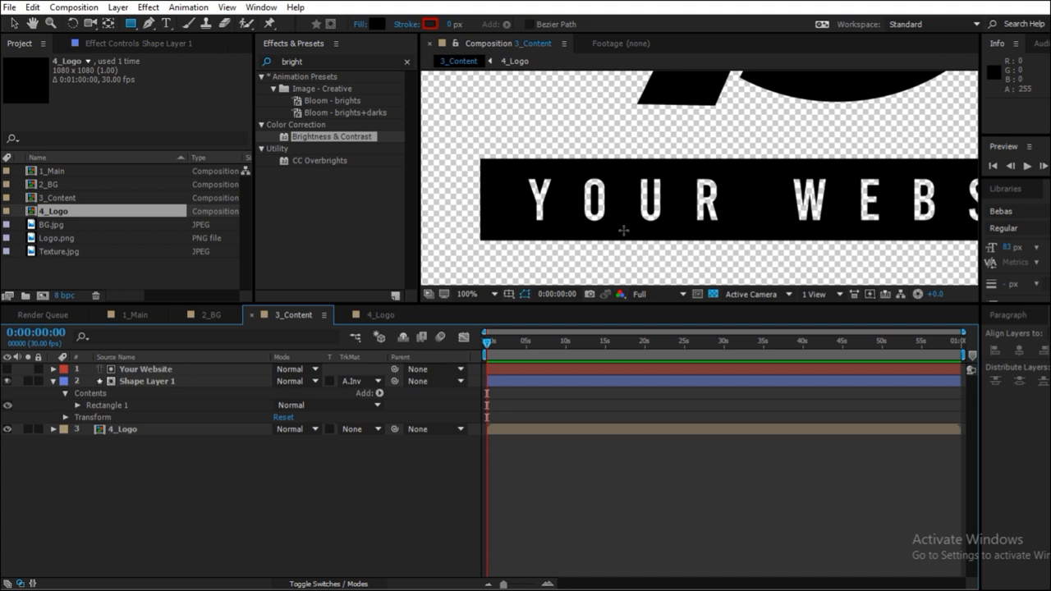
{"action": "scroll", "coordinate": [621, 209], "scroll_direction": "down", "scroll_amount": 2}
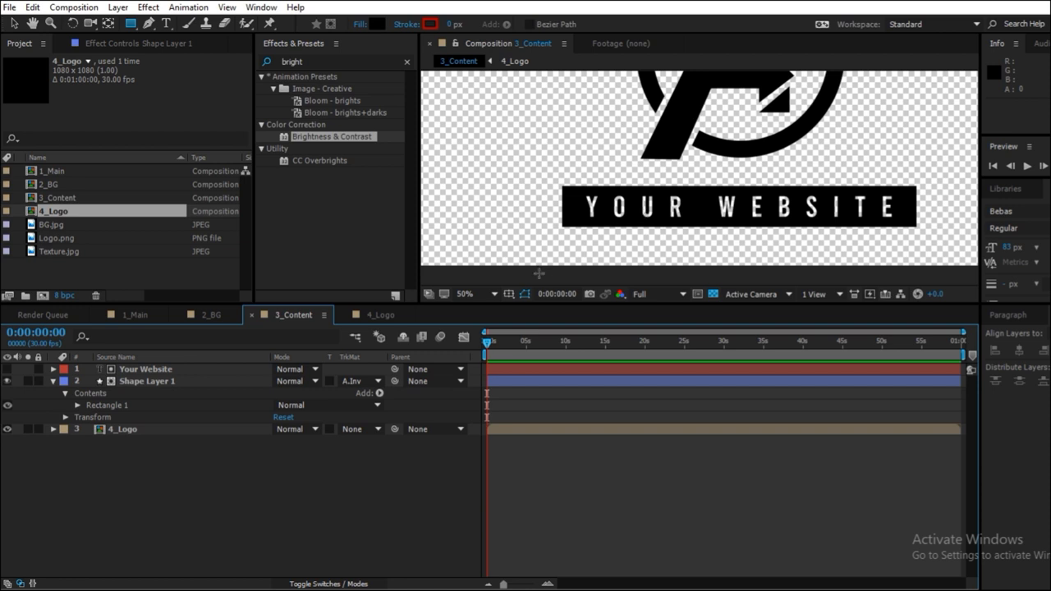
{"action": "left_click", "coordinate": [491, 294]}
{"action": "left_click", "coordinate": [518, 326]}
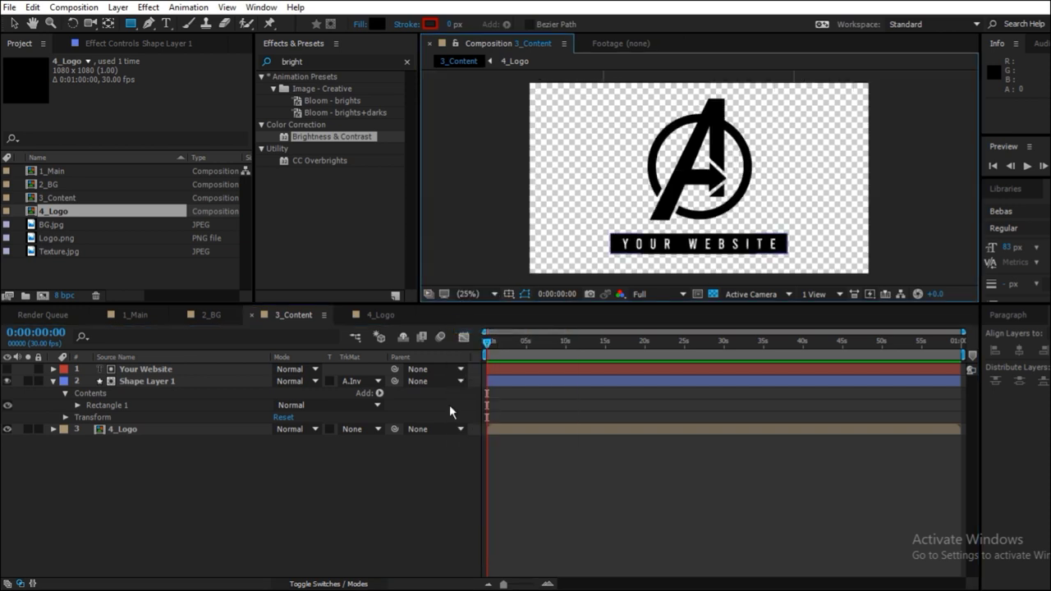
{"action": "left_click", "coordinate": [343, 544]}
{"action": "key", "text": "ctrl+grave"}
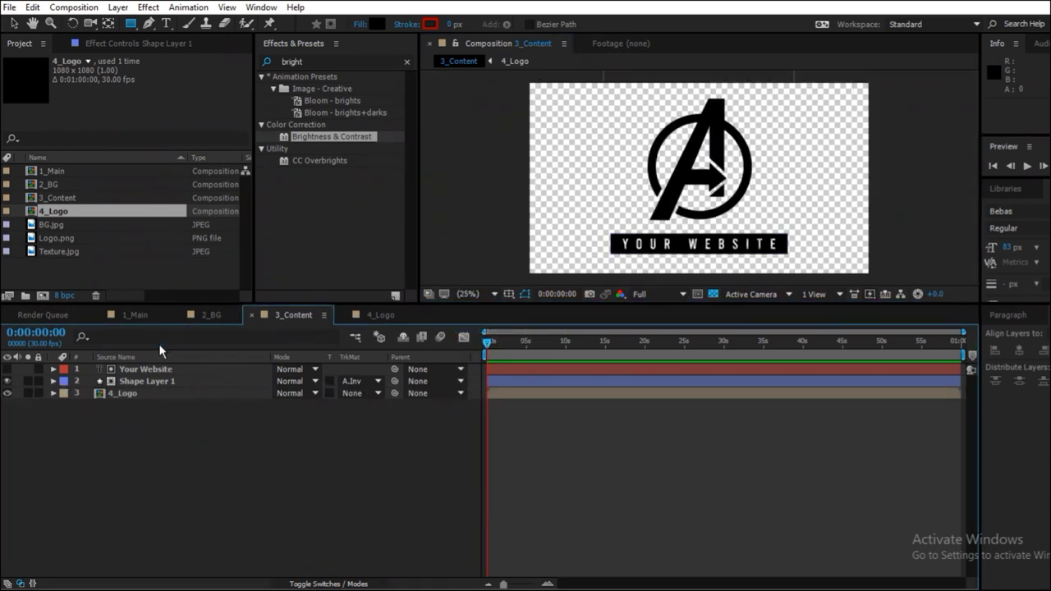
Add 3_Content as the top layer in 1_Main above 2_BG.
{"action": "left_click", "coordinate": [133, 313]}
{"action": "left_click_drag", "start_coordinate": [489, 340], "coordinate": [520, 340]}
{"action": "key", "text": "Home"}
{"action": "left_click", "coordinate": [54, 369]}
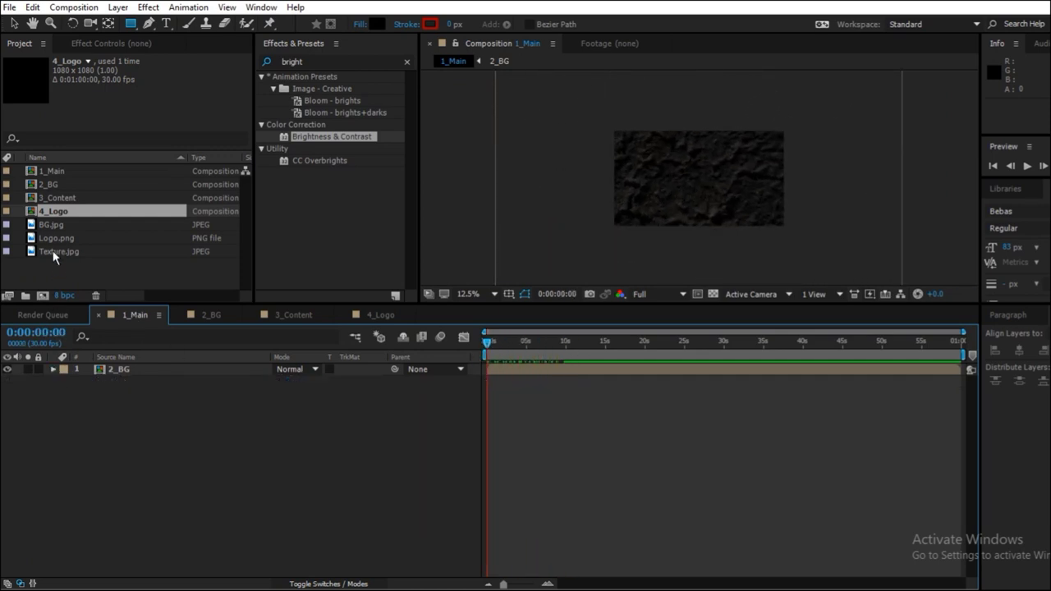
{"action": "left_click_drag", "start_coordinate": [59, 198], "coordinate": [131, 369]}
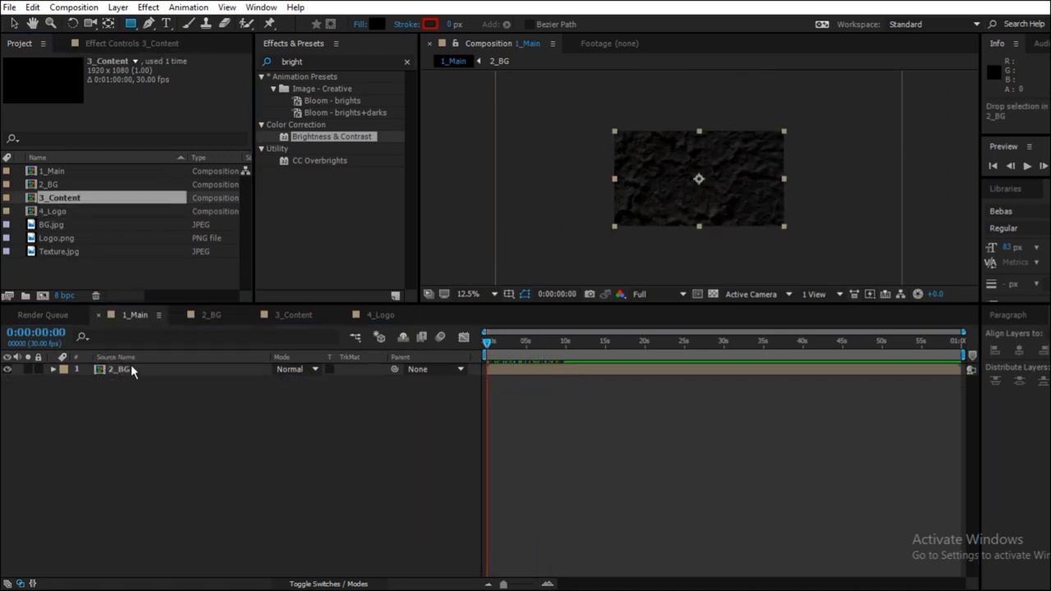
{"action": "left_click", "coordinate": [212, 444]}
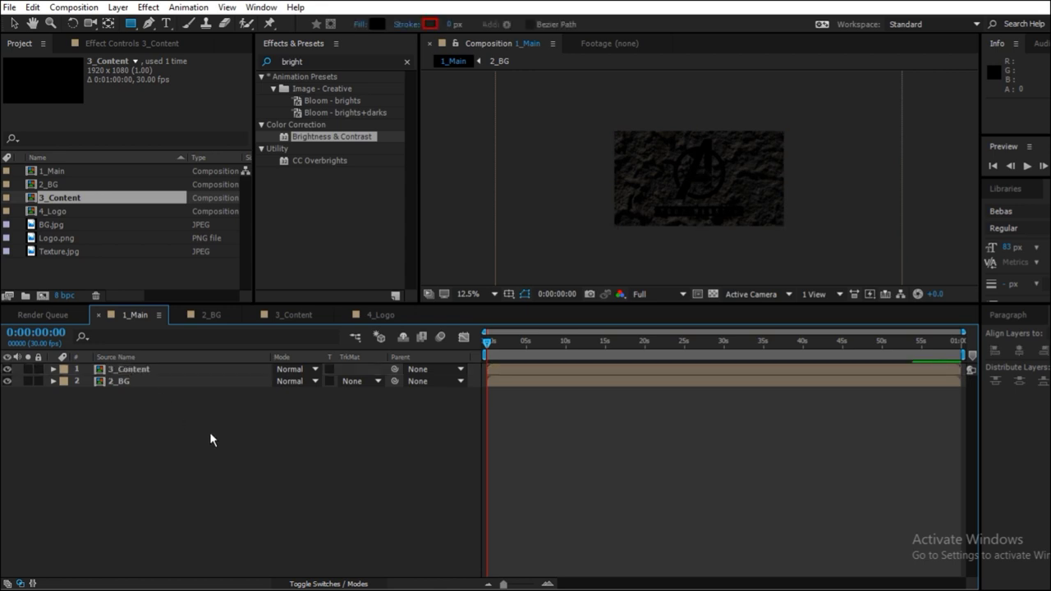
{"action": "left_click", "coordinate": [369, 369]}
{"action": "left_click", "coordinate": [187, 374]}
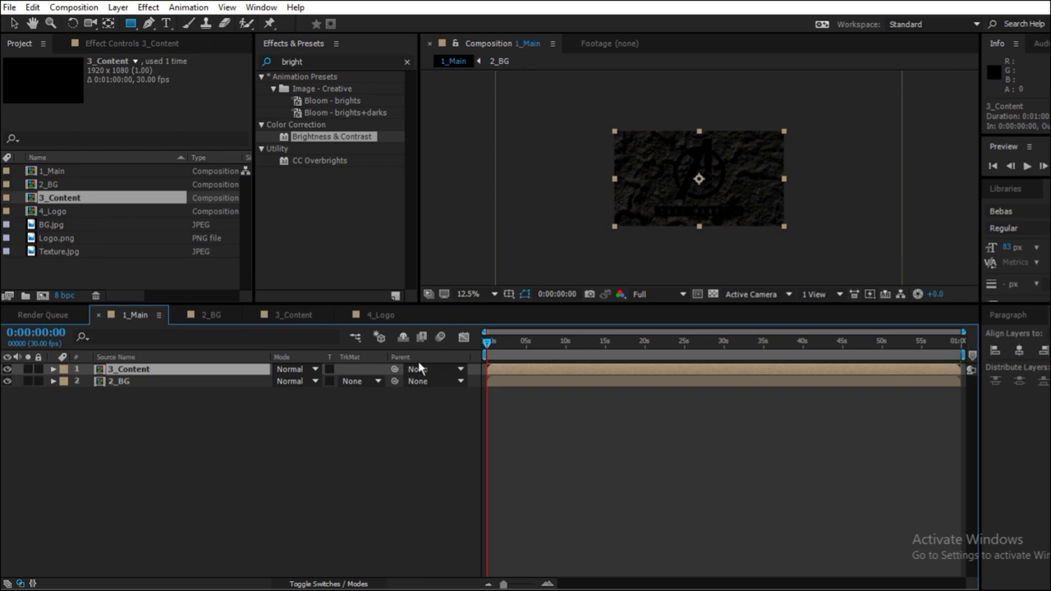
Keyframe 3_Content's Scale from 44% at 0 s to 100% at about 10 s.
{"action": "key", "text": "s"}
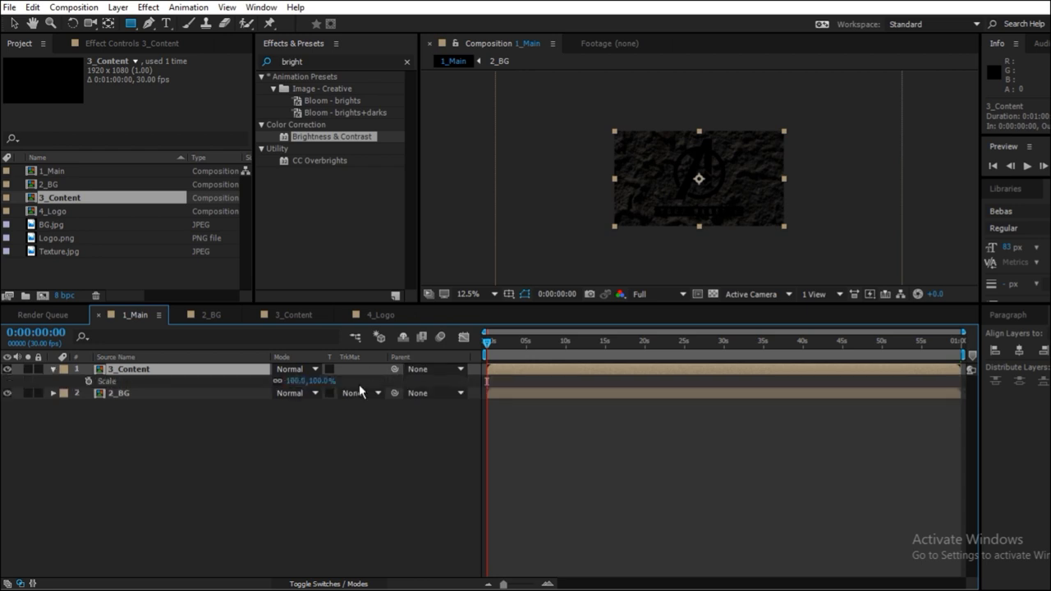
{"action": "left_click", "coordinate": [293, 381]}
{"action": "type", "text": "44"}
{"action": "key", "text": "Return"}
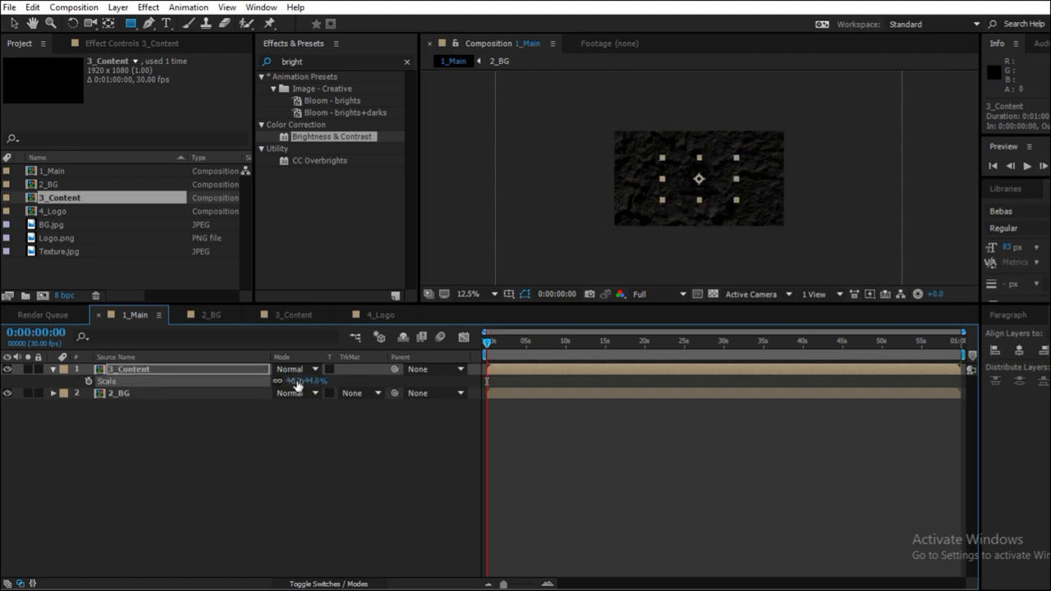
{"action": "left_click", "coordinate": [90, 381]}
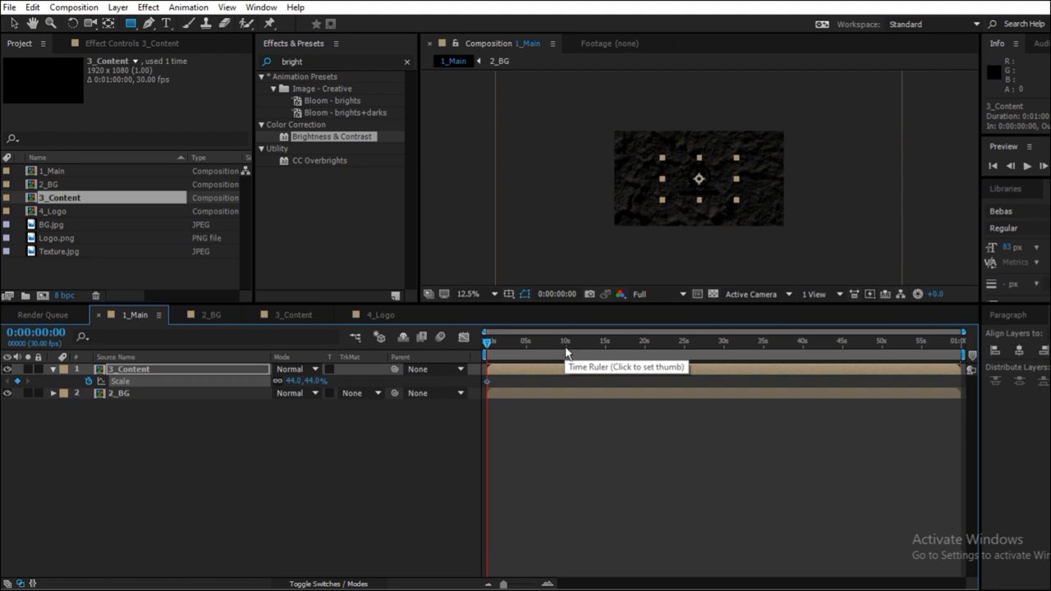
{"action": "left_click", "coordinate": [565, 351]}
{"action": "left_click", "coordinate": [293, 381]}
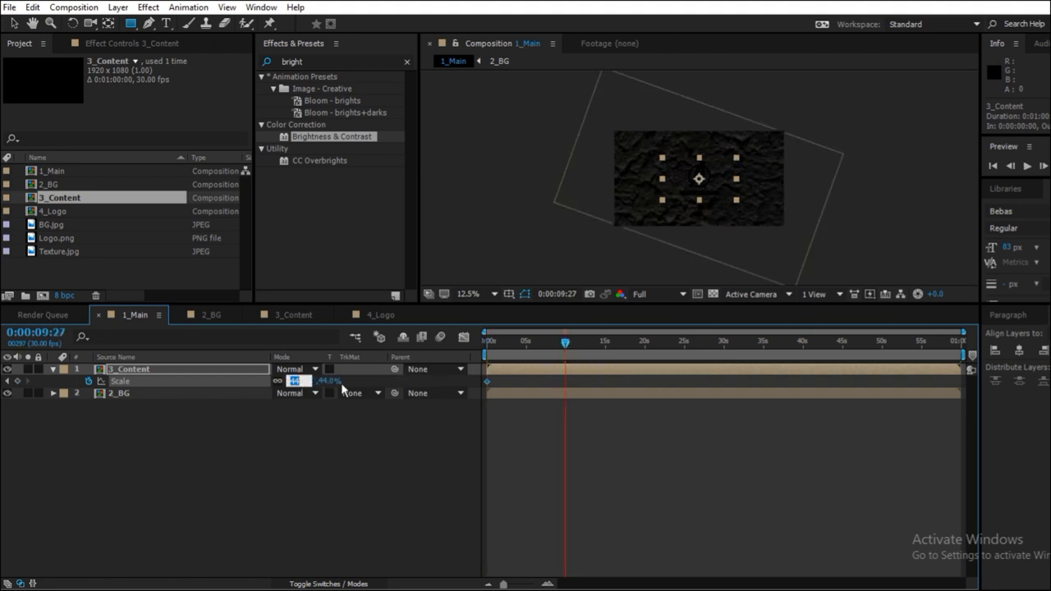
{"action": "type", "text": "100"}
{"action": "key", "text": "Return"}
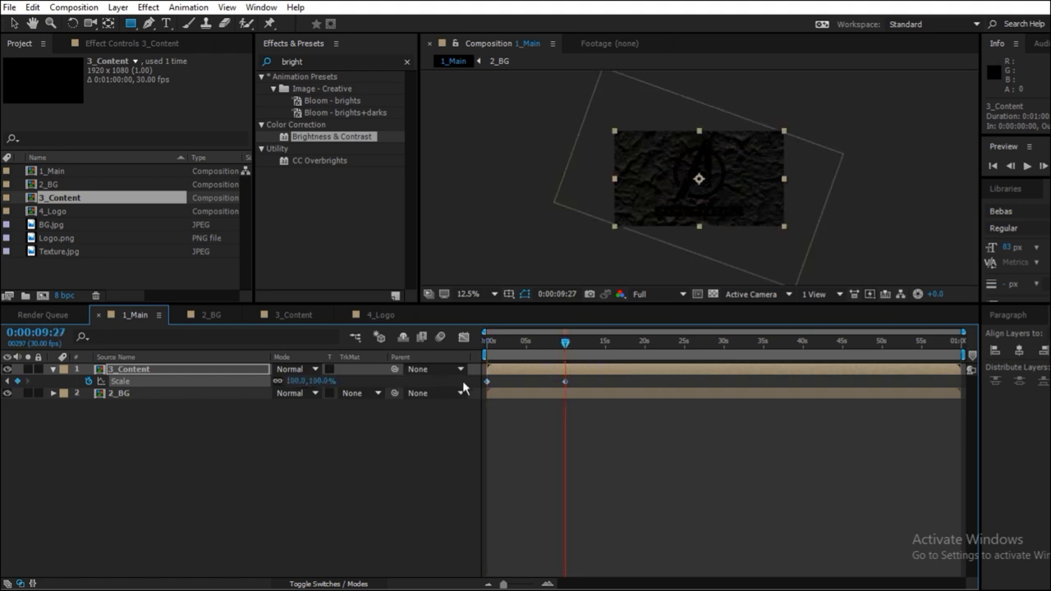
{"action": "left_click", "coordinate": [336, 465]}
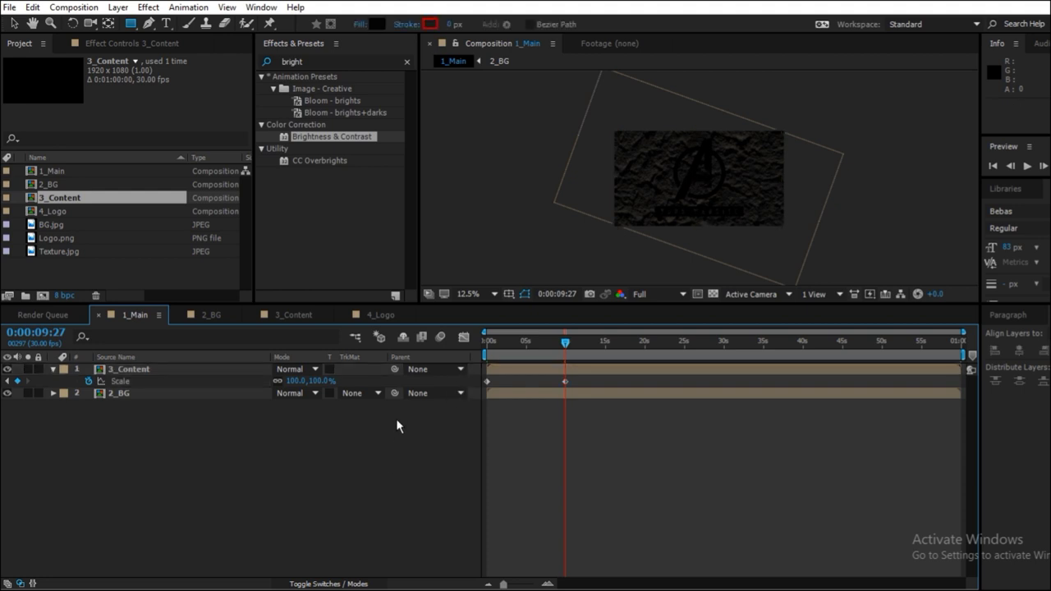
{"action": "left_click", "coordinate": [485, 345]}
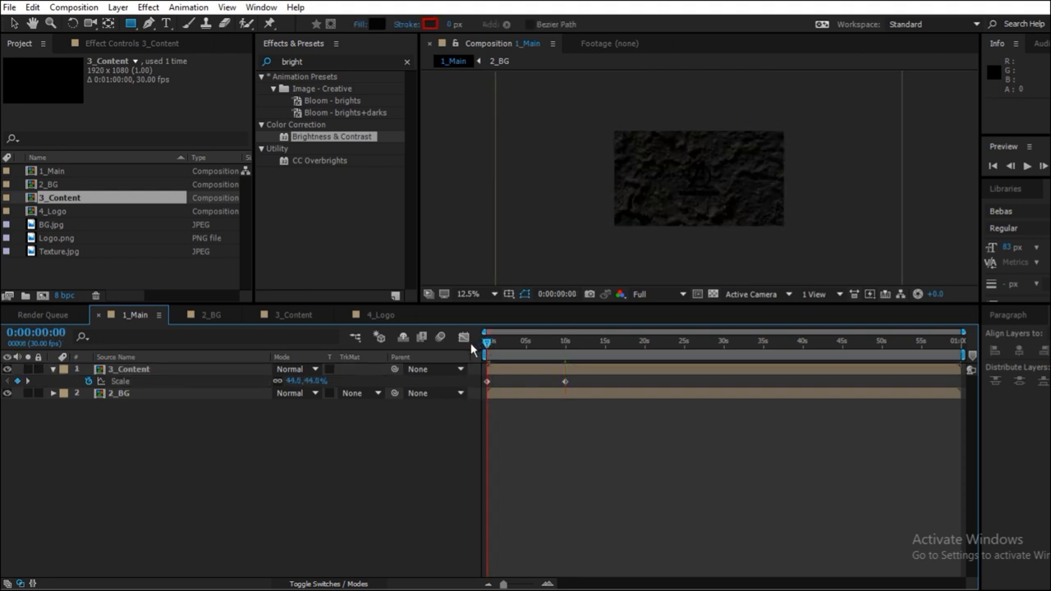
{"action": "left_click", "coordinate": [332, 63]}
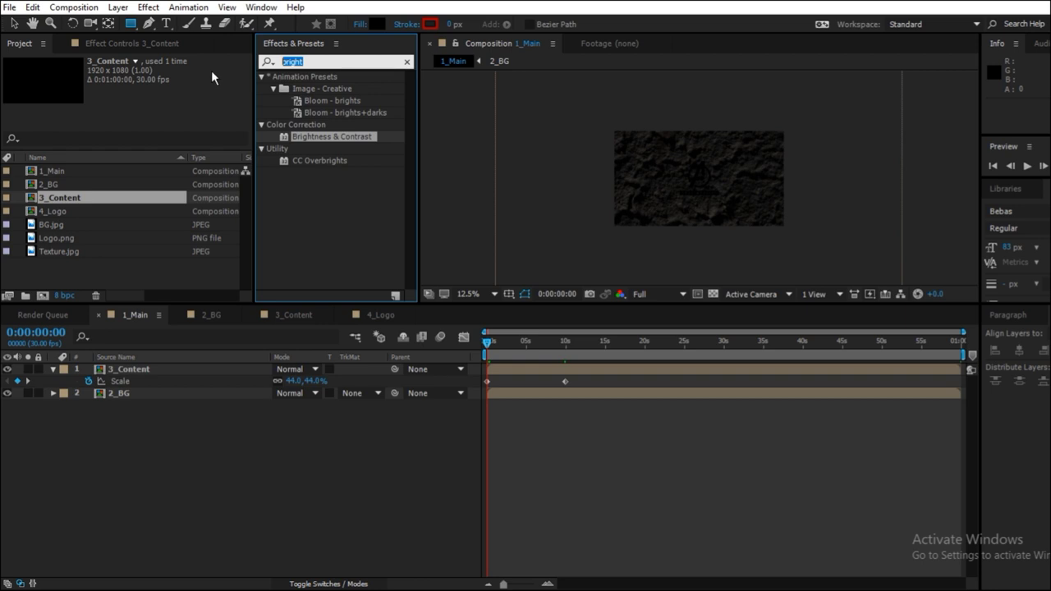
Apply the CC Light Sweep effect to the 3_Content layer.
{"action": "type", "text": "light swee"}
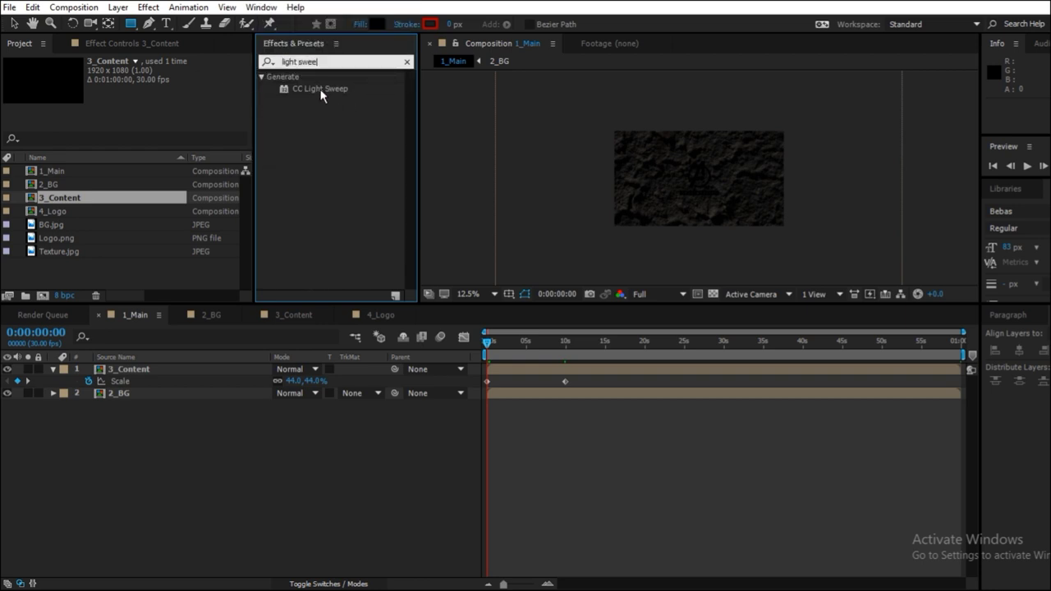
{"action": "left_click_drag", "start_coordinate": [320, 90], "coordinate": [155, 371]}
{"action": "key", "text": "v"}
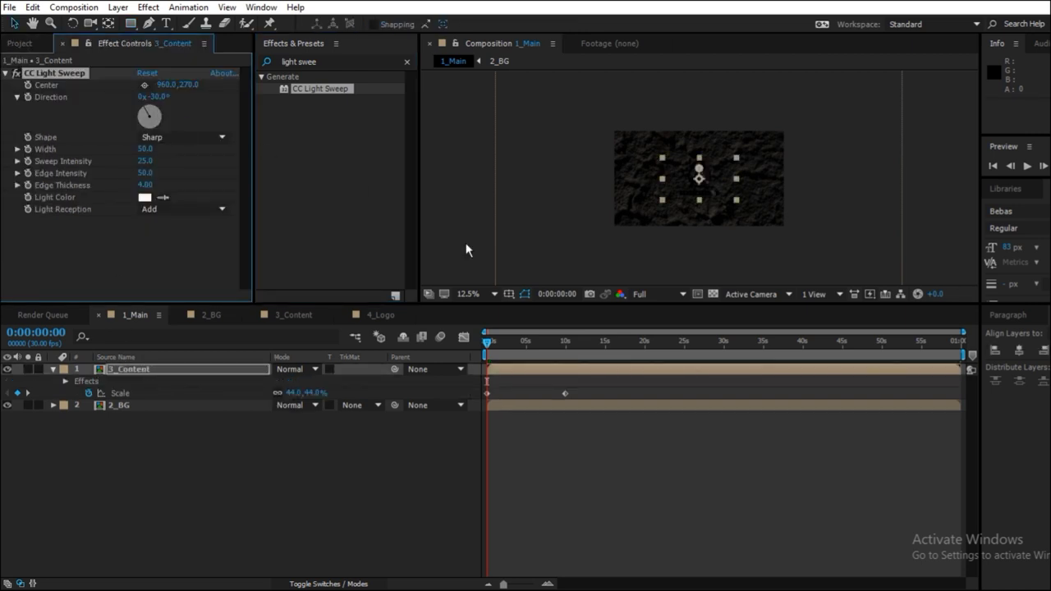
{"action": "left_click", "coordinate": [482, 339]}
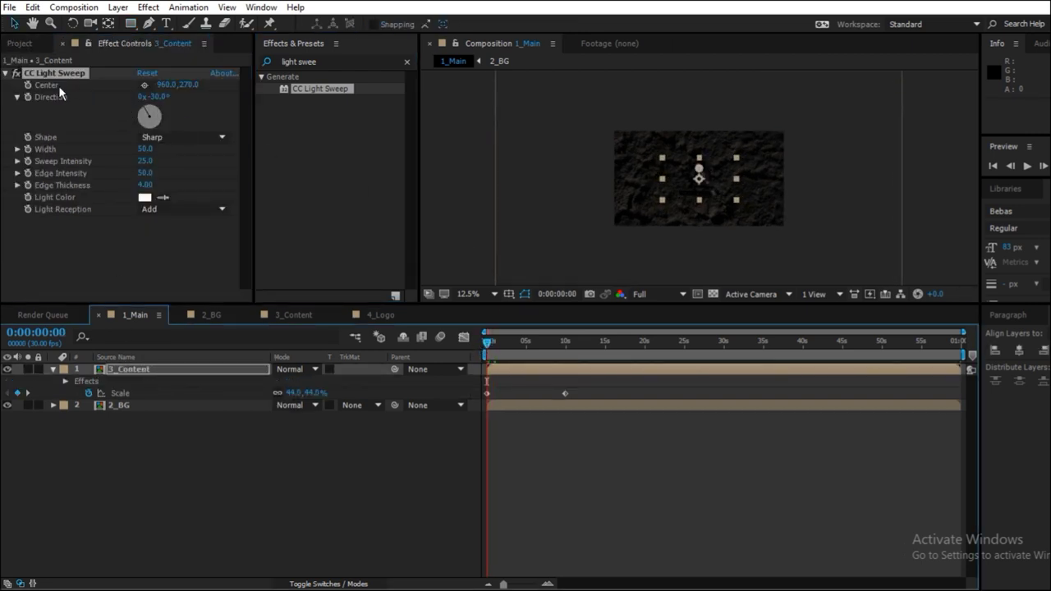
Keyframe the light sweep's Center at -119,414 at the start.
{"action": "left_click", "coordinate": [28, 85]}
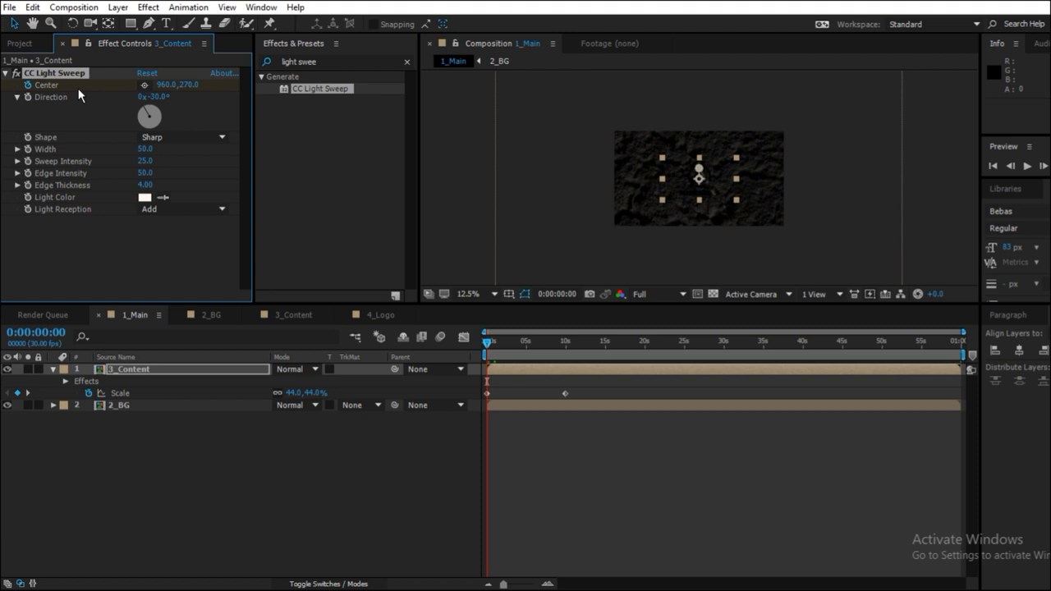
{"action": "left_click", "coordinate": [165, 85]}
{"action": "type", "text": "-119"}
{"action": "left_click", "coordinate": [197, 86]}
{"action": "type", "text": "414"}
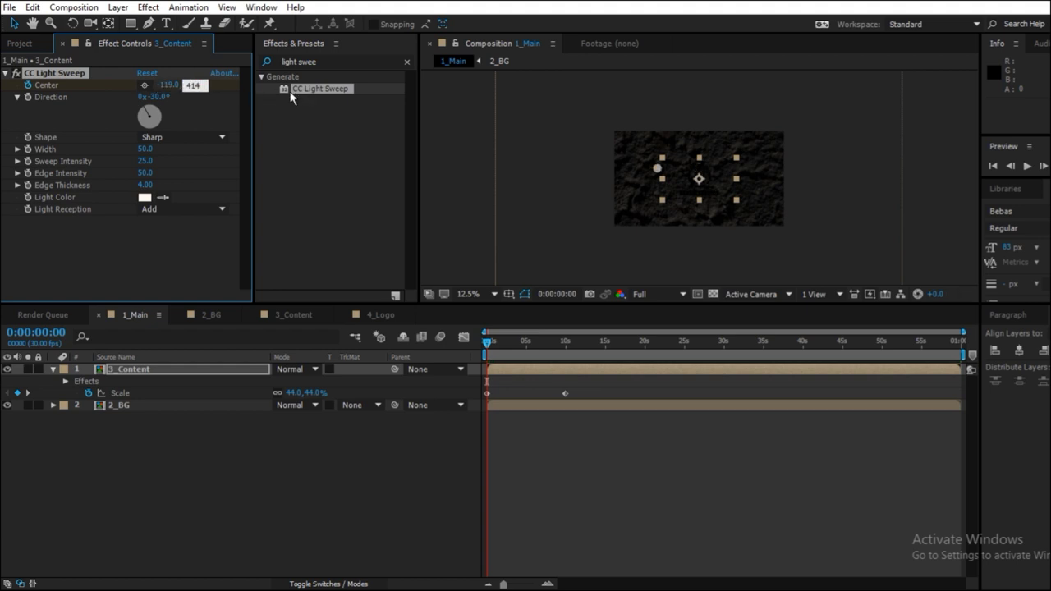
{"action": "left_click", "coordinate": [281, 455]}
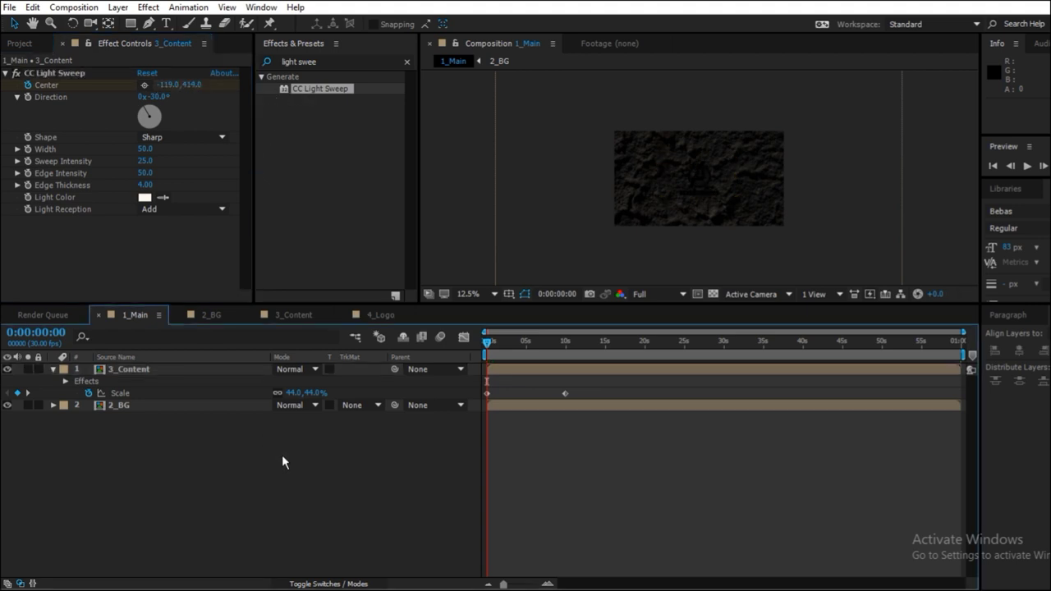
At 0:00:04:19, keyframe the sweep Center at 1766,6.
{"action": "left_click", "coordinate": [525, 343]}
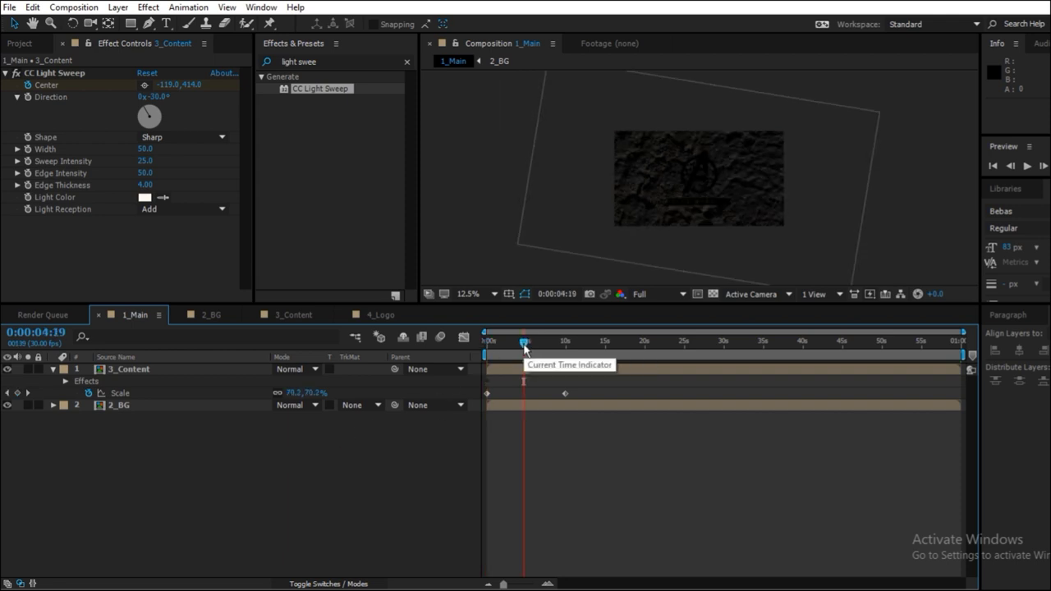
{"action": "left_click", "coordinate": [167, 84]}
{"action": "type", "text": "176"}
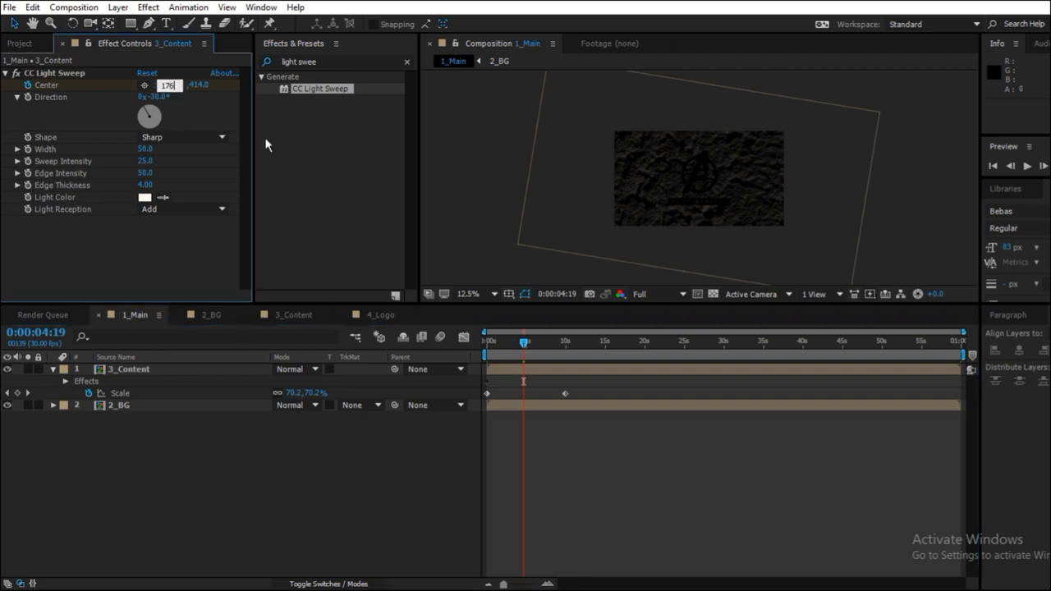
{"action": "type", "text": "6"}
{"action": "key", "text": "Tab"}
{"action": "type", "text": "6"}
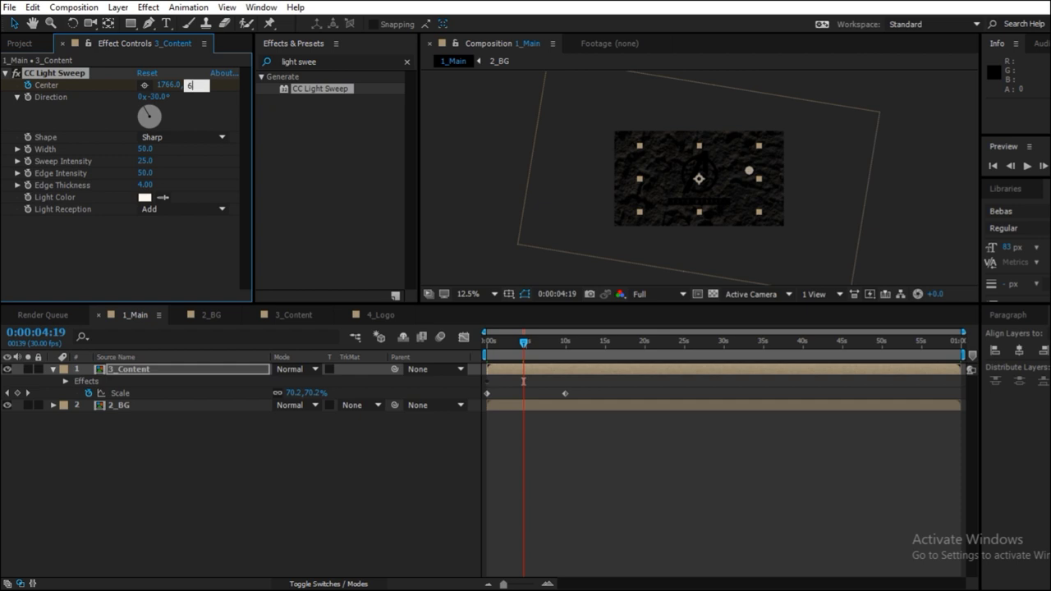
{"action": "left_click", "coordinate": [266, 449]}
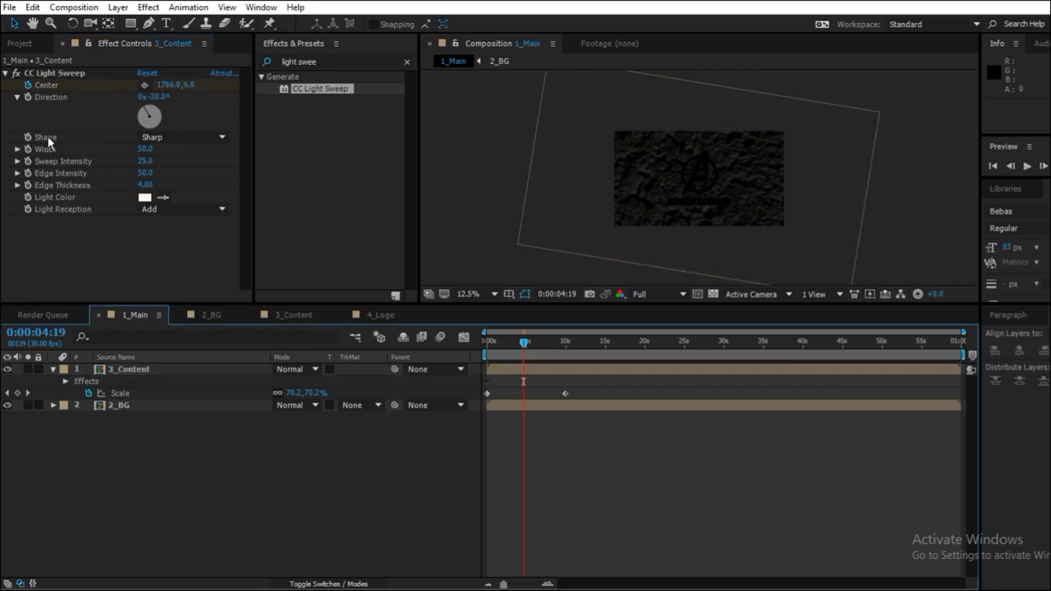
Widen the light sweep to 109 and add a second CC Light Sweep to 3_Content.
{"action": "left_click", "coordinate": [509, 343]}
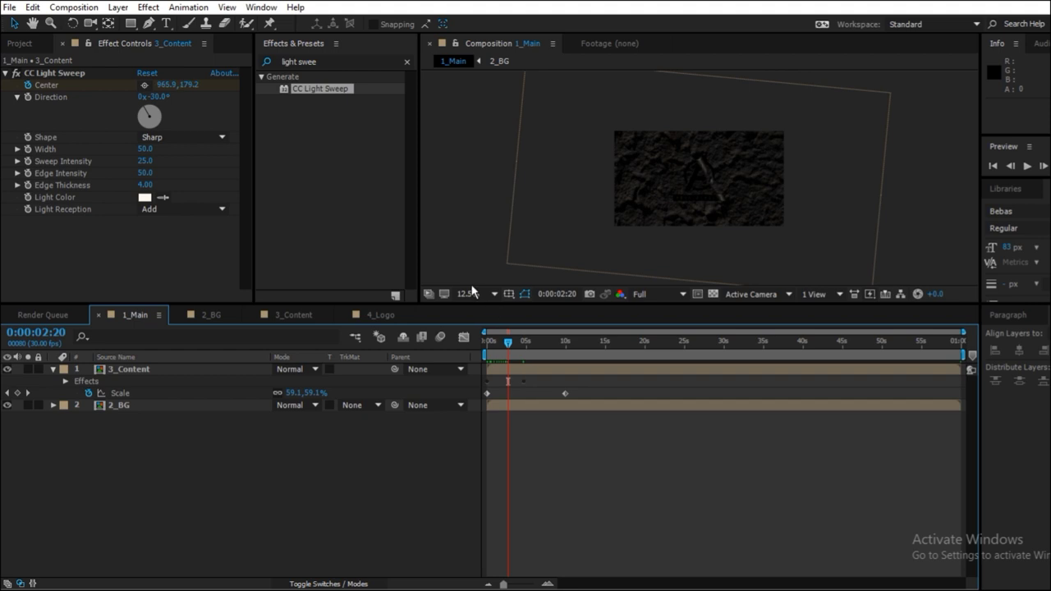
{"action": "scroll", "coordinate": [472, 292], "scroll_direction": "up", "scroll_amount": 1}
{"action": "mouse_move", "coordinate": [509, 343]}
{"action": "left_mouse_down"}
{"action": "mouse_move", "coordinate": [523, 343]}
{"action": "mouse_move", "coordinate": [490, 344]}
{"action": "mouse_move", "coordinate": [505, 343]}
{"action": "left_mouse_up"}
{"action": "left_click_drag", "start_coordinate": [145, 149], "coordinate": [190, 153]}
{"action": "left_click_drag", "start_coordinate": [527, 349], "coordinate": [477, 339]}
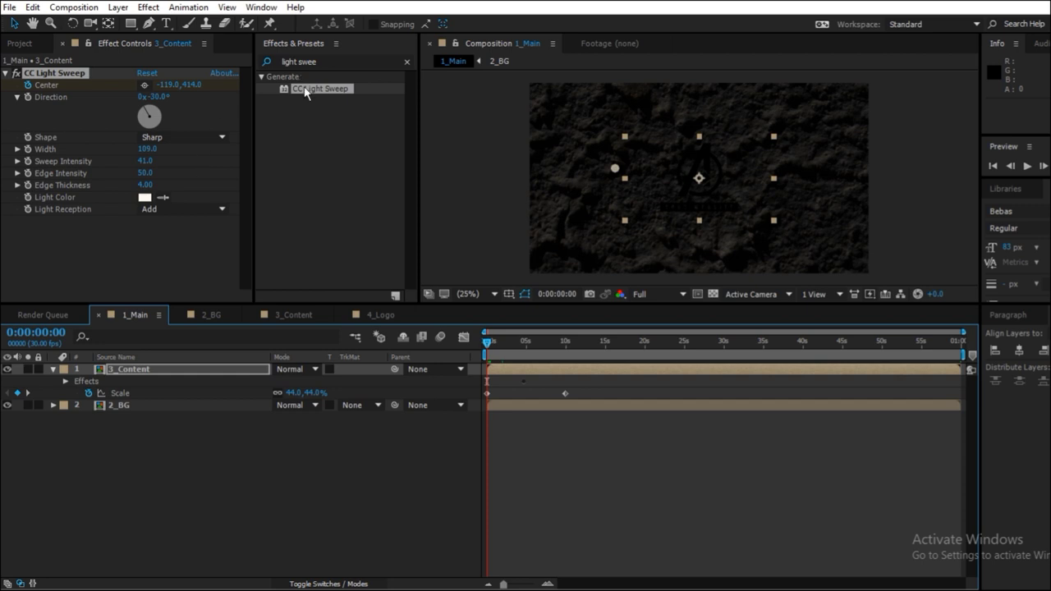
{"action": "left_click_drag", "start_coordinate": [305, 90], "coordinate": [148, 375]}
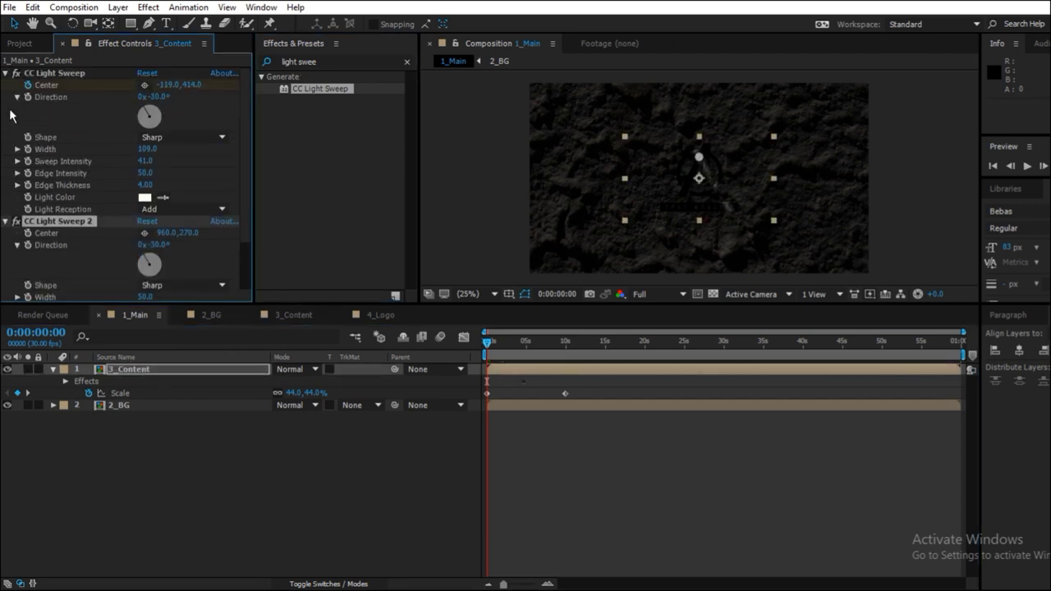
Keyframe the second sweep's intensity at 0 at 0:00:05:08 and 80 at 0:00:07:02.
{"action": "left_click", "coordinate": [7, 74]}
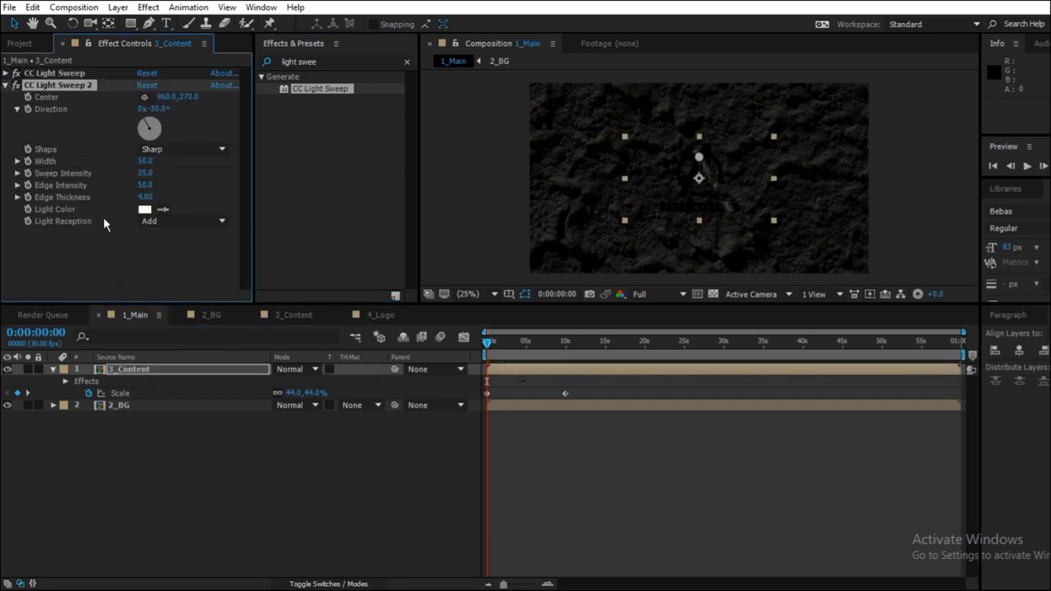
{"action": "left_click", "coordinate": [479, 350]}
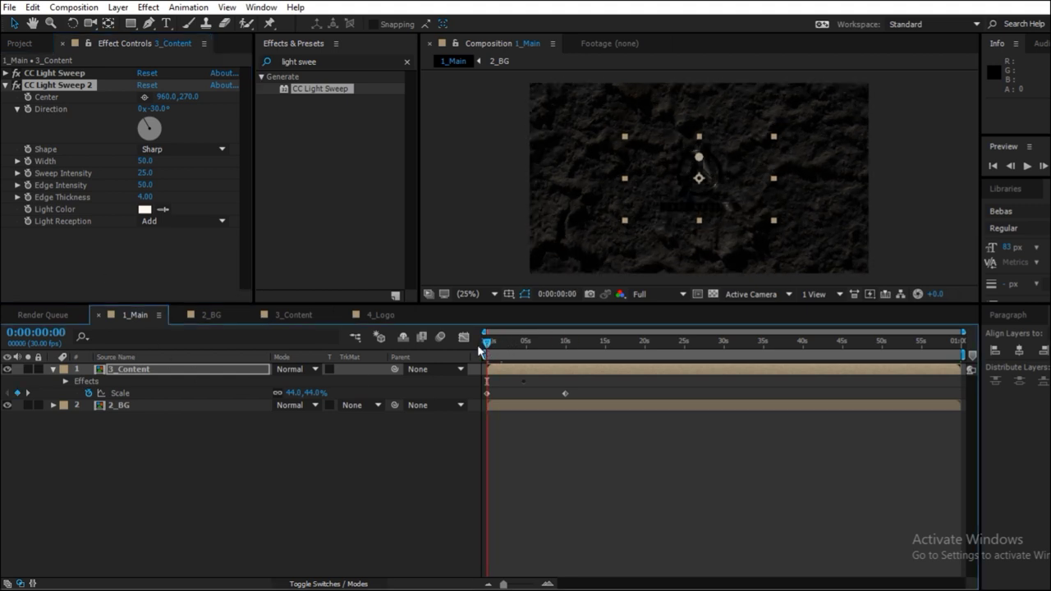
{"action": "left_click_drag", "start_coordinate": [485, 342], "coordinate": [528, 342]}
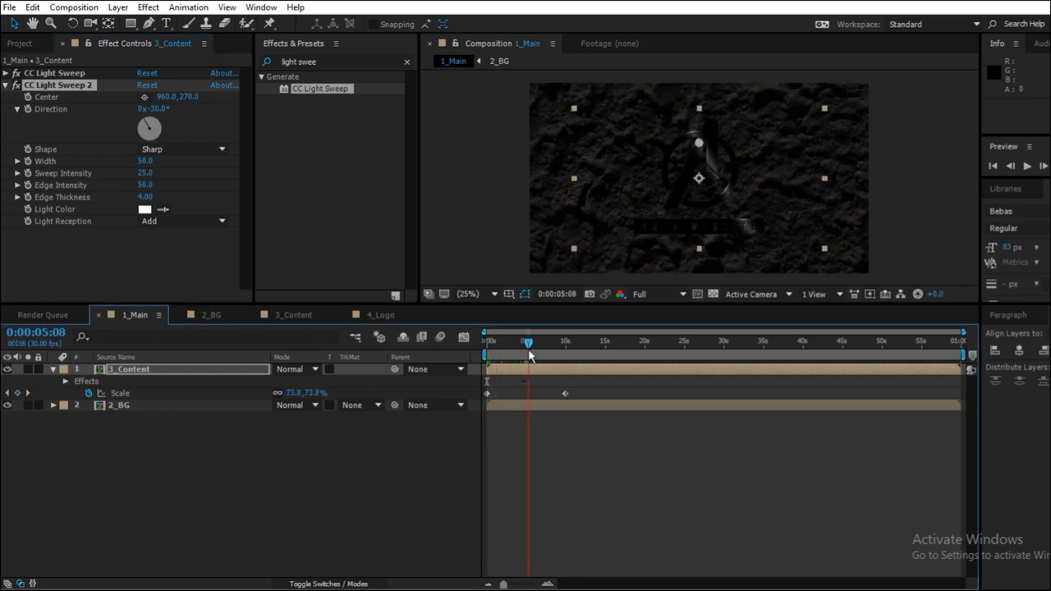
{"action": "left_click", "coordinate": [46, 175]}
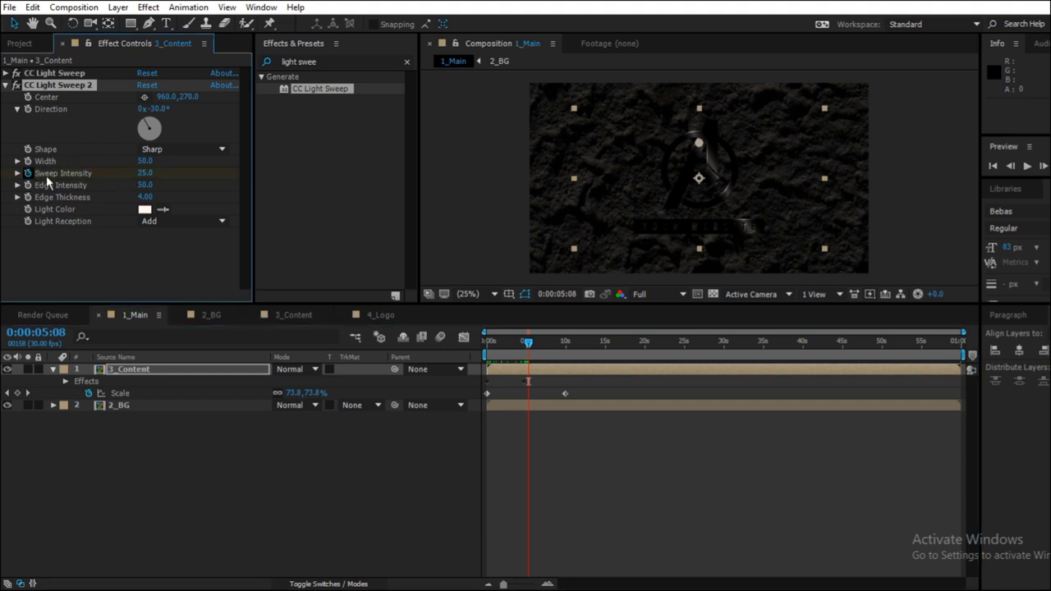
{"action": "left_click_drag", "start_coordinate": [138, 174], "coordinate": [13, 181]}
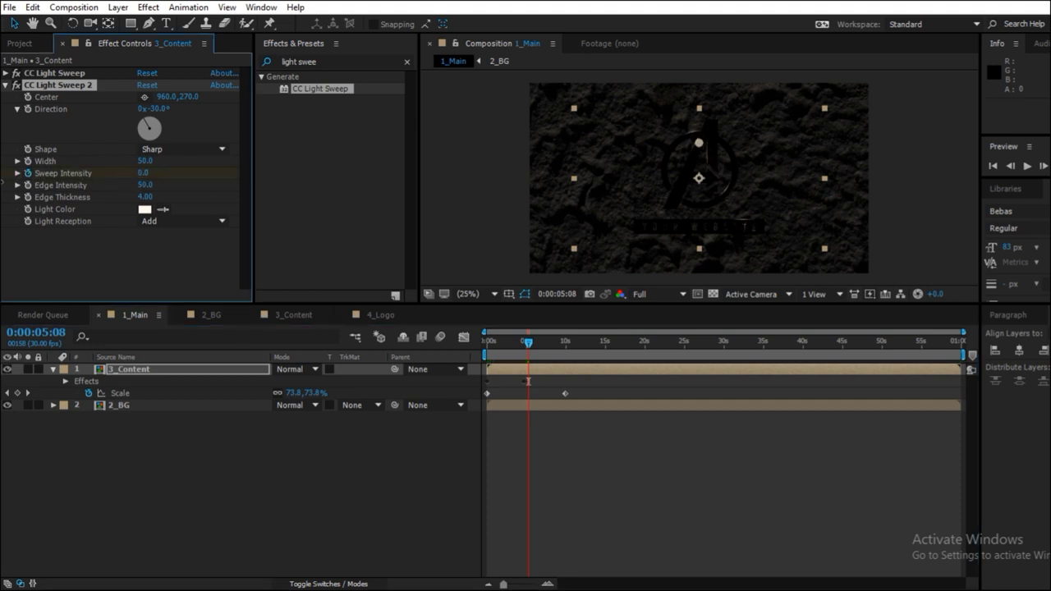
{"action": "left_click", "coordinate": [547, 347]}
{"action": "left_click_drag", "start_coordinate": [547, 347], "coordinate": [542, 347]}
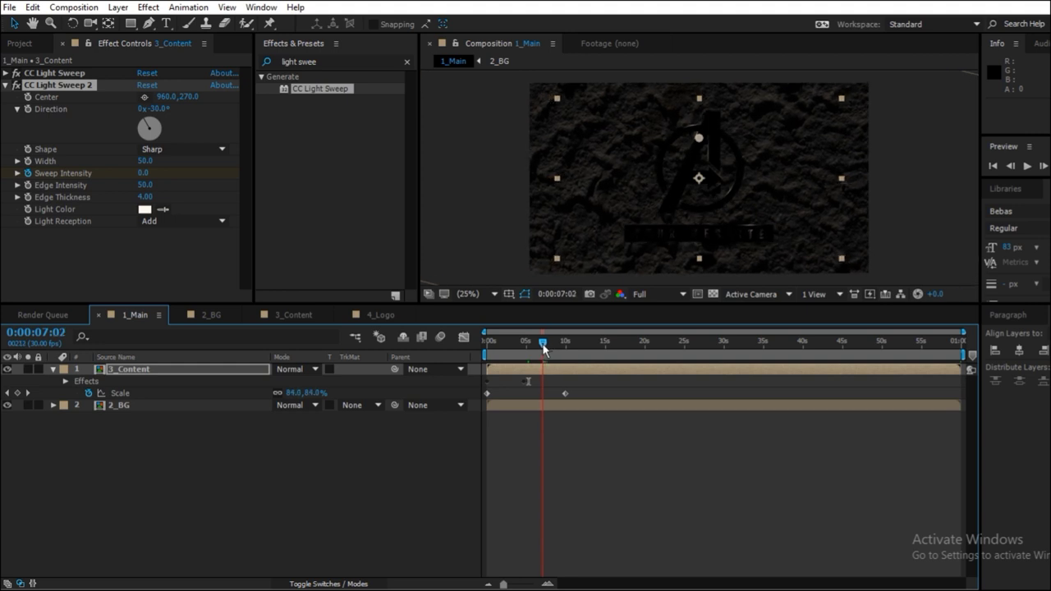
{"action": "left_click", "coordinate": [142, 174]}
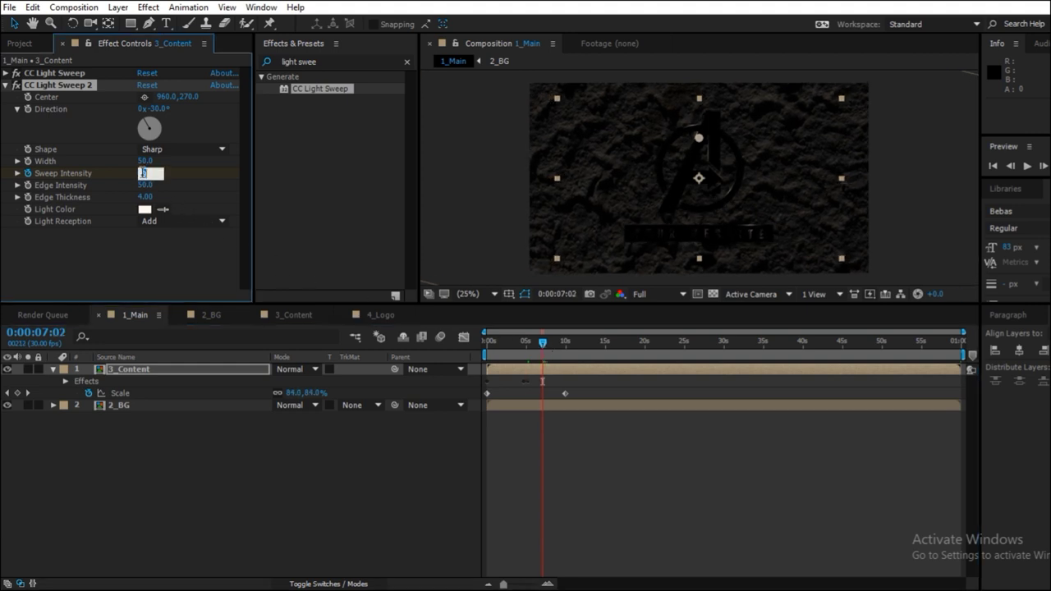
{"action": "type", "text": "80"}
{"action": "key", "text": "Return"}
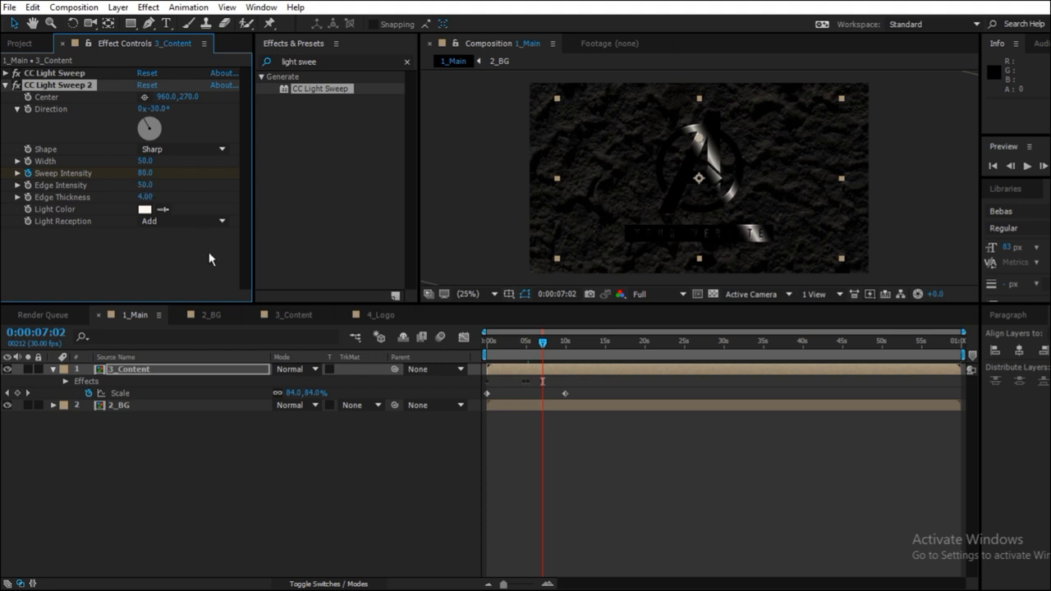
Set the second sweep's width to 440, return to the start and enlarge the viewer.
{"action": "left_click", "coordinate": [152, 163]}
{"action": "type", "text": "440"}
{"action": "key", "text": "Return"}
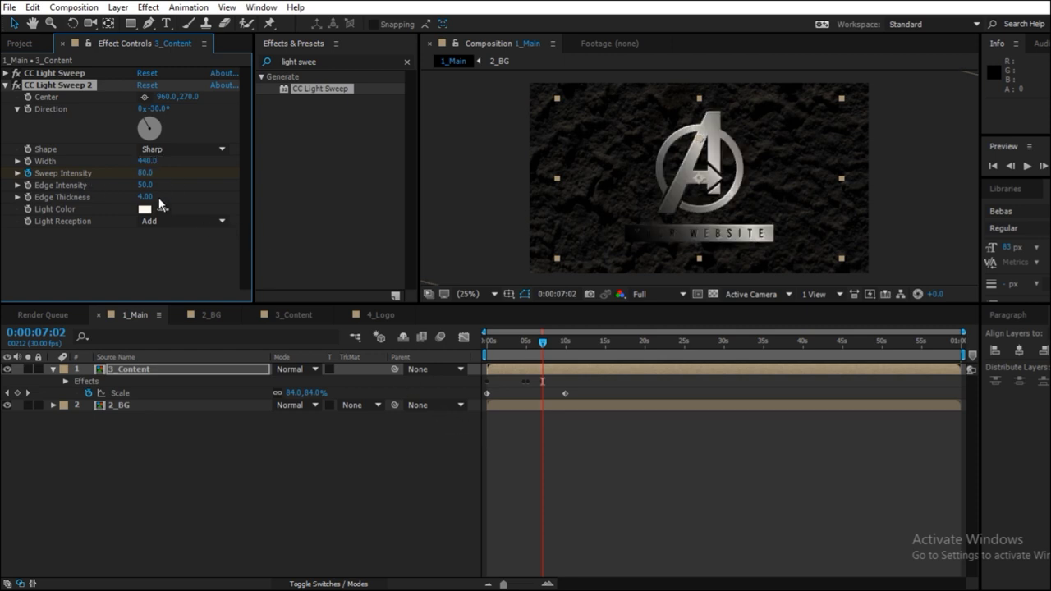
{"action": "left_click", "coordinate": [542, 345]}
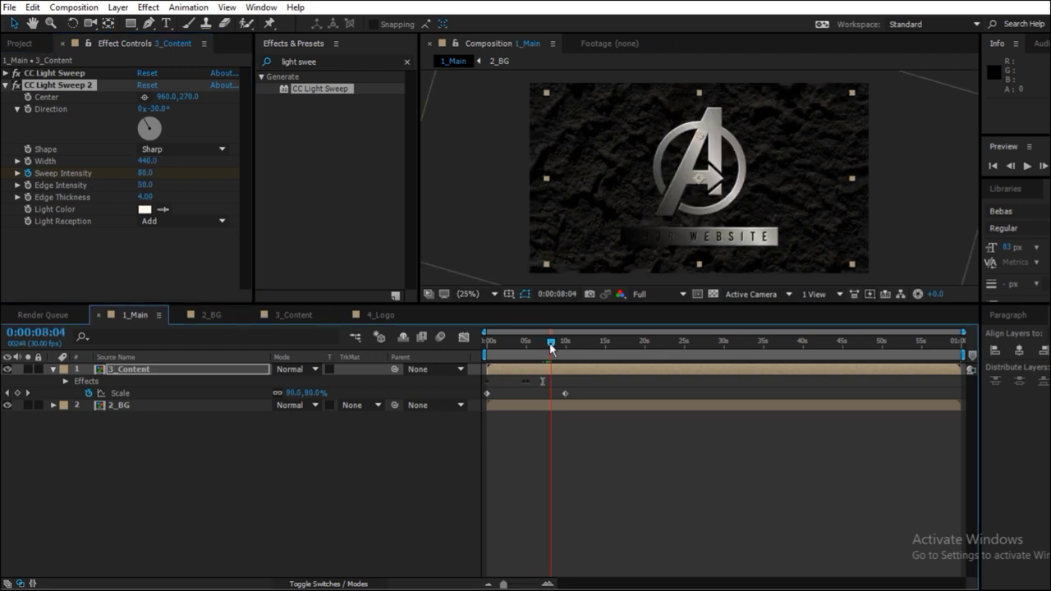
{"action": "left_click_drag", "start_coordinate": [551, 346], "coordinate": [474, 342]}
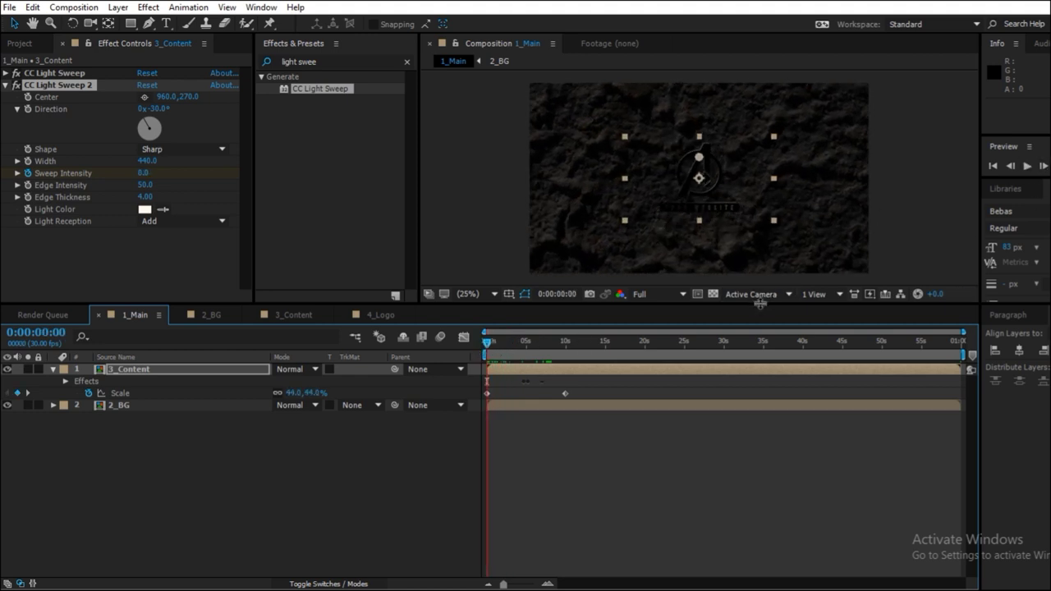
{"action": "left_click_drag", "start_coordinate": [760, 304], "coordinate": [764, 427]}
Preview the animation, then start a new composition from the Project panel.
{"action": "left_click", "coordinate": [1026, 165]}
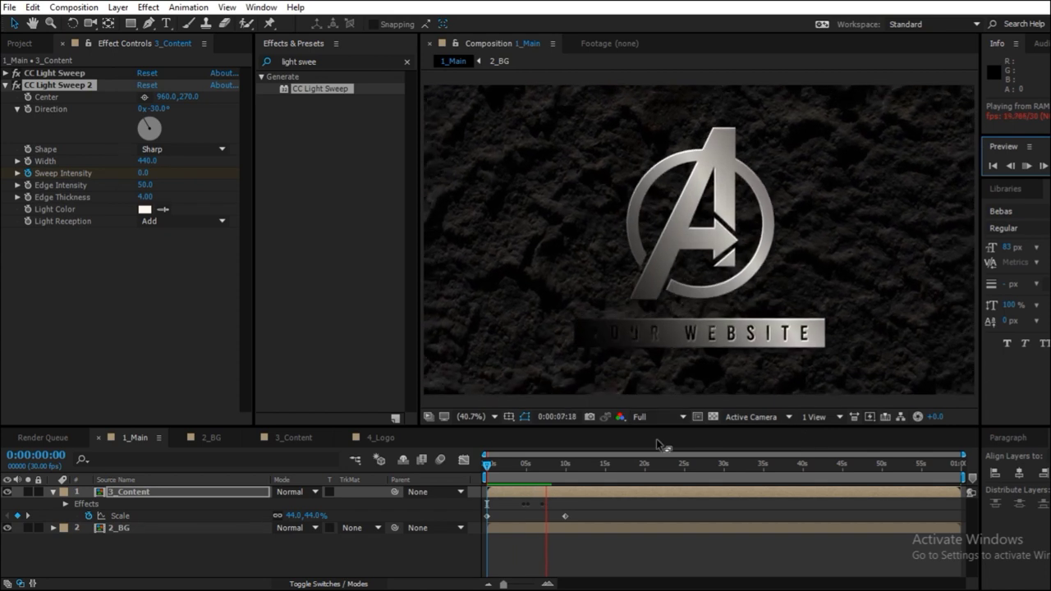
{"action": "key", "text": "space"}
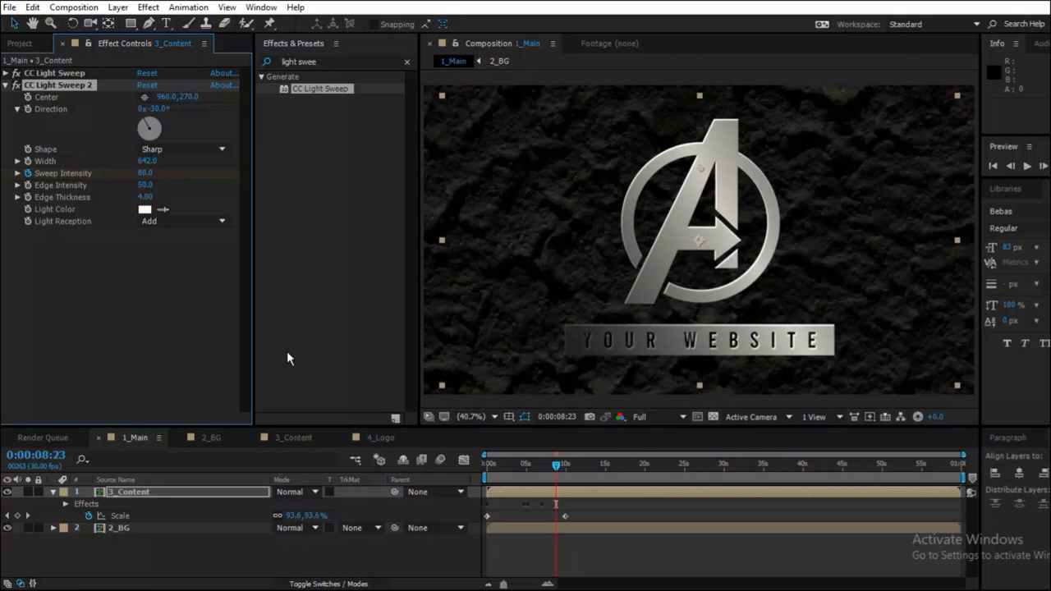
{"action": "left_click", "coordinate": [21, 44]}
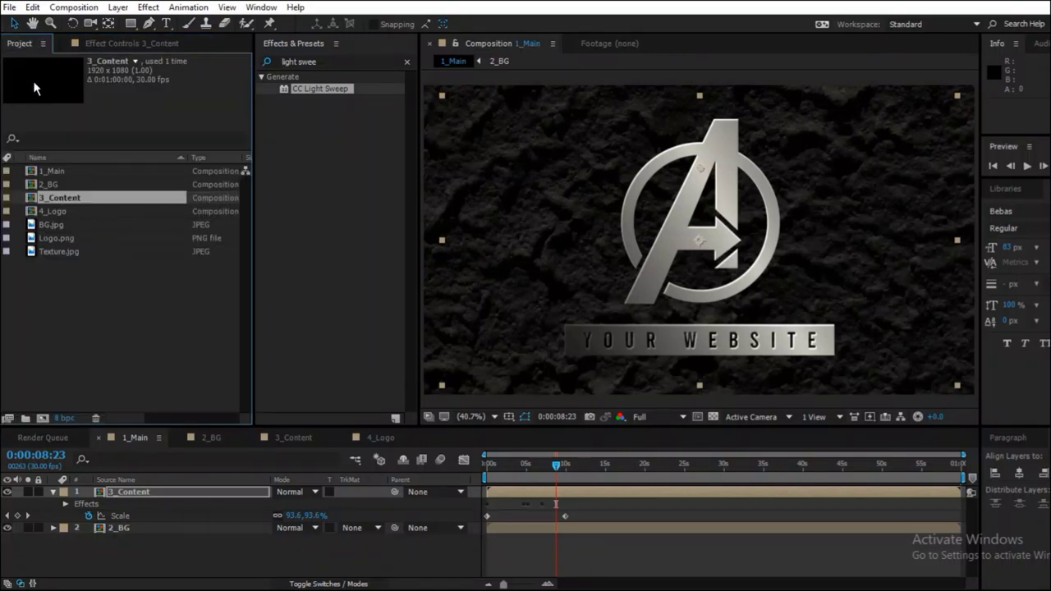
{"action": "left_click", "coordinate": [42, 418]}
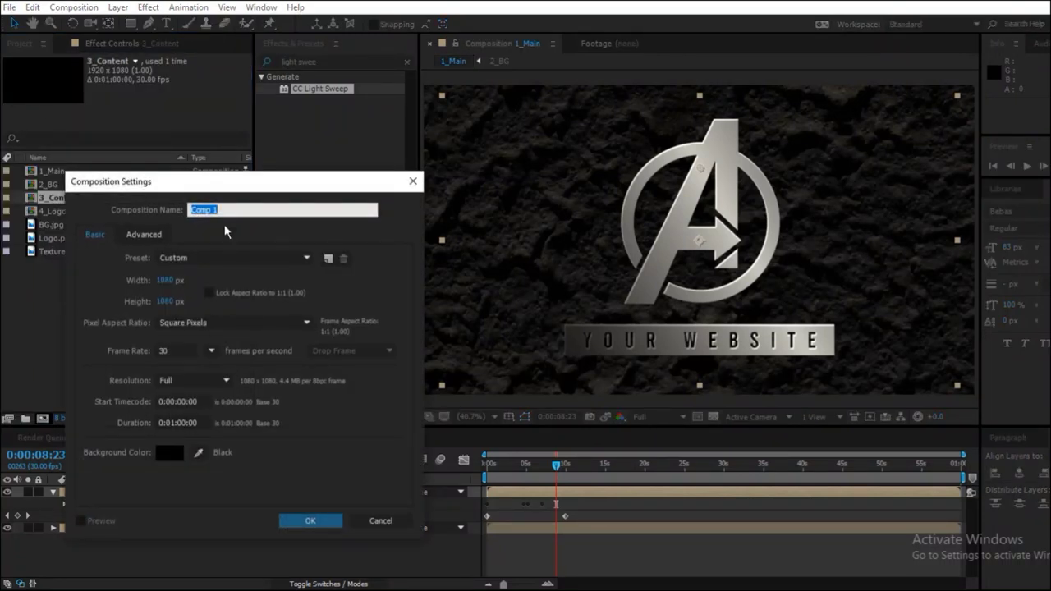
Create a composition named 5_Texture with width 1920.
{"action": "type", "text": "5_Texture"}
{"action": "left_click", "coordinate": [164, 281]}
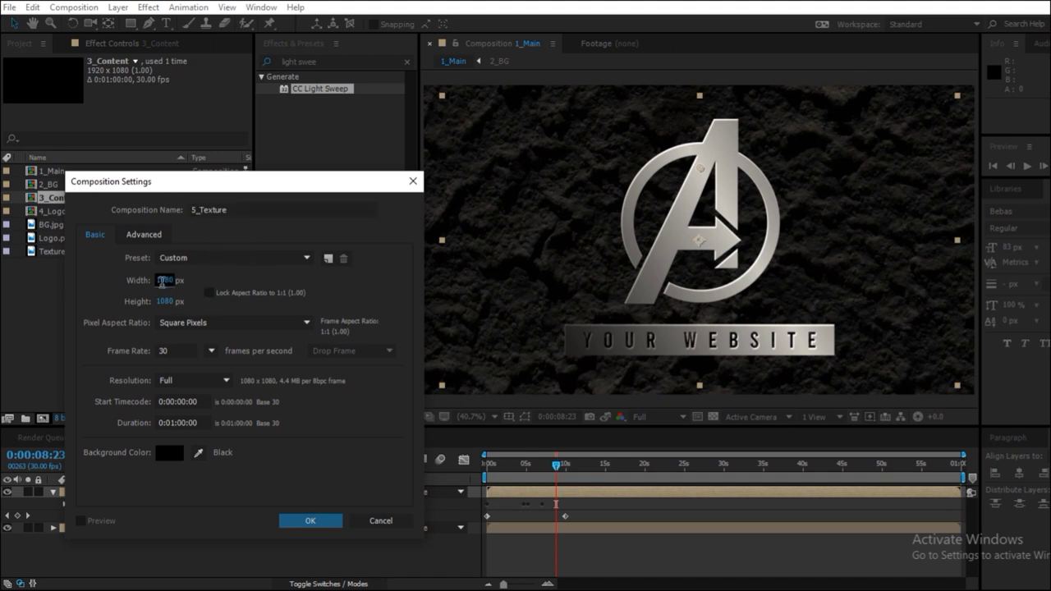
{"action": "type", "text": "1920"}
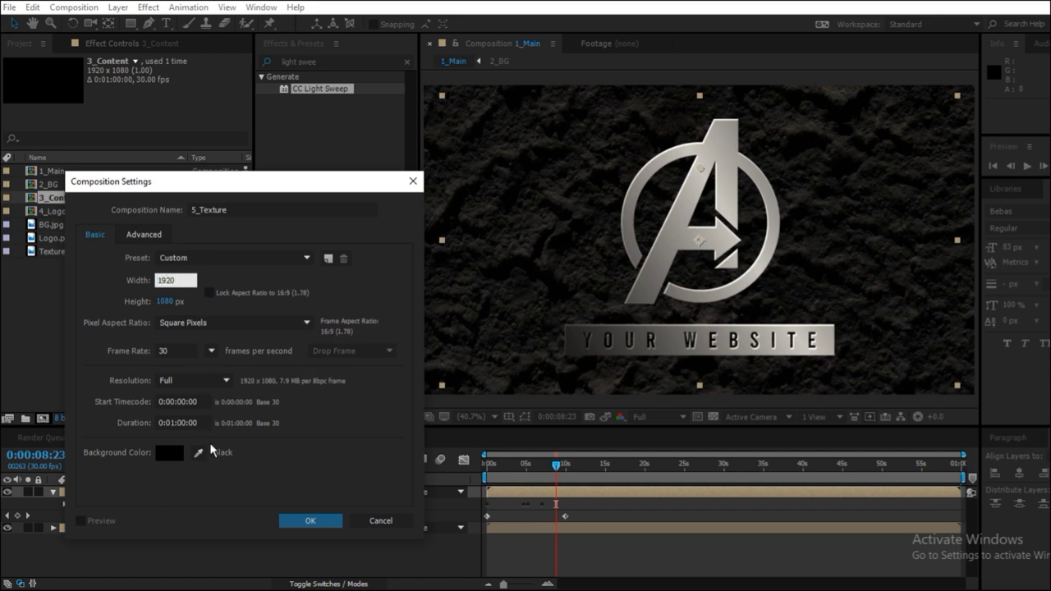
{"action": "left_click", "coordinate": [311, 520]}
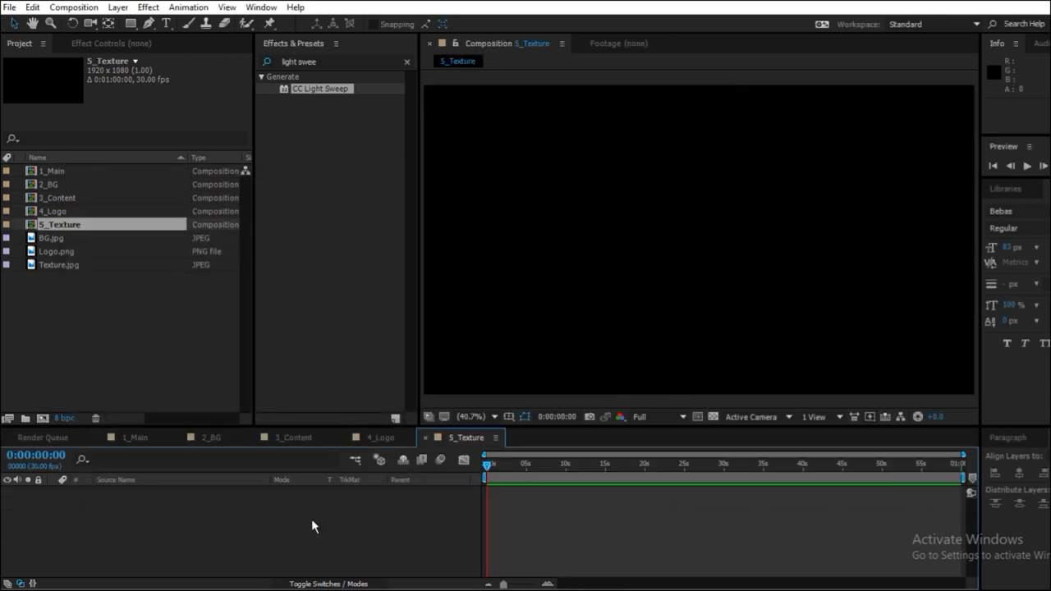
Add Texture.jpg into 5_Texture, then return to the 1_Main composition.
{"action": "left_click_drag", "start_coordinate": [65, 264], "coordinate": [163, 535]}
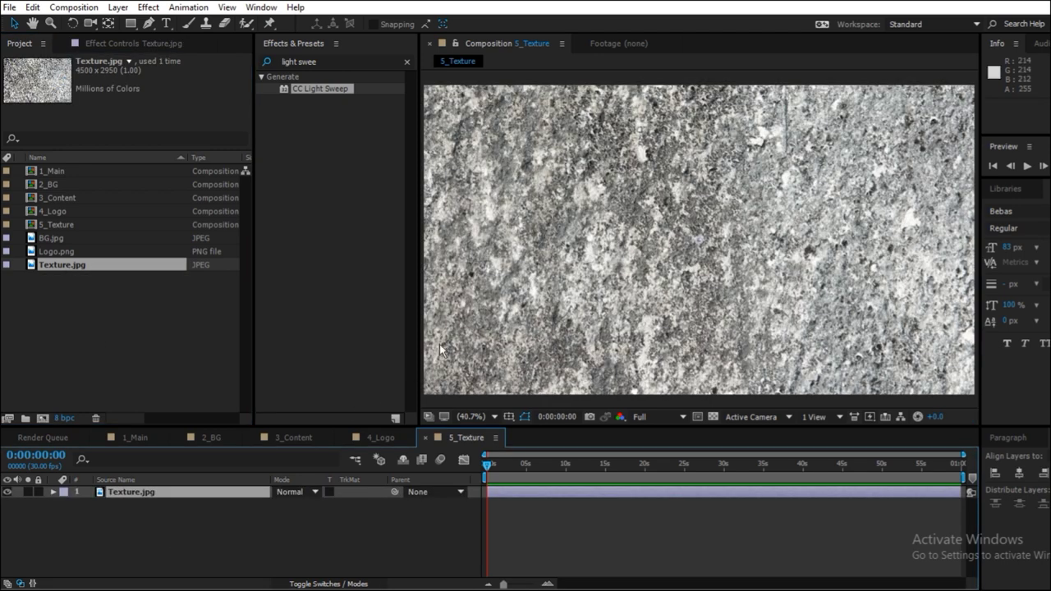
{"action": "scroll", "coordinate": [501, 305], "scroll_direction": "down", "scroll_amount": 2}
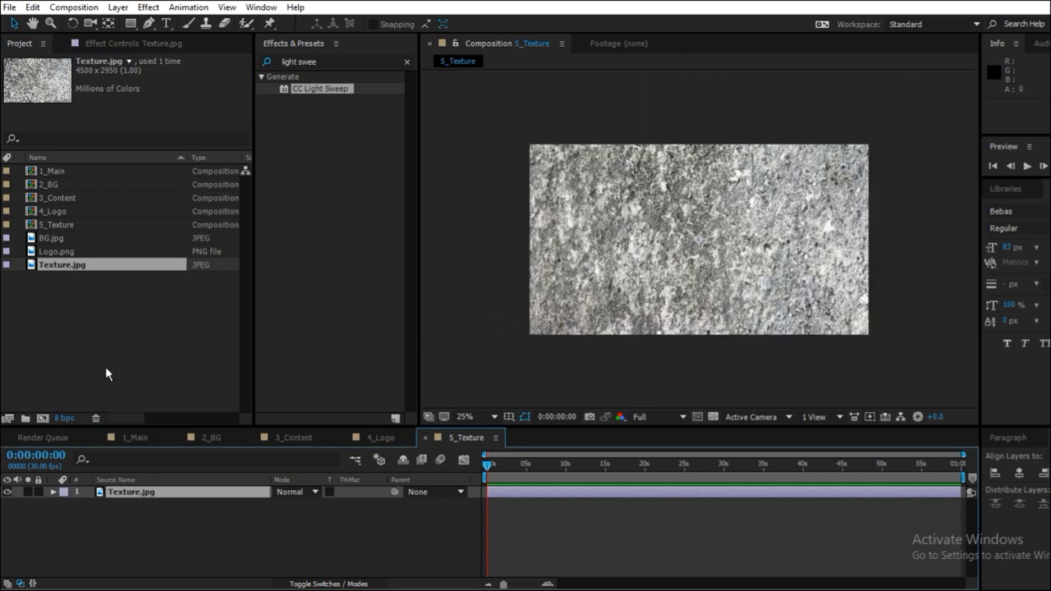
{"action": "left_click", "coordinate": [123, 438]}
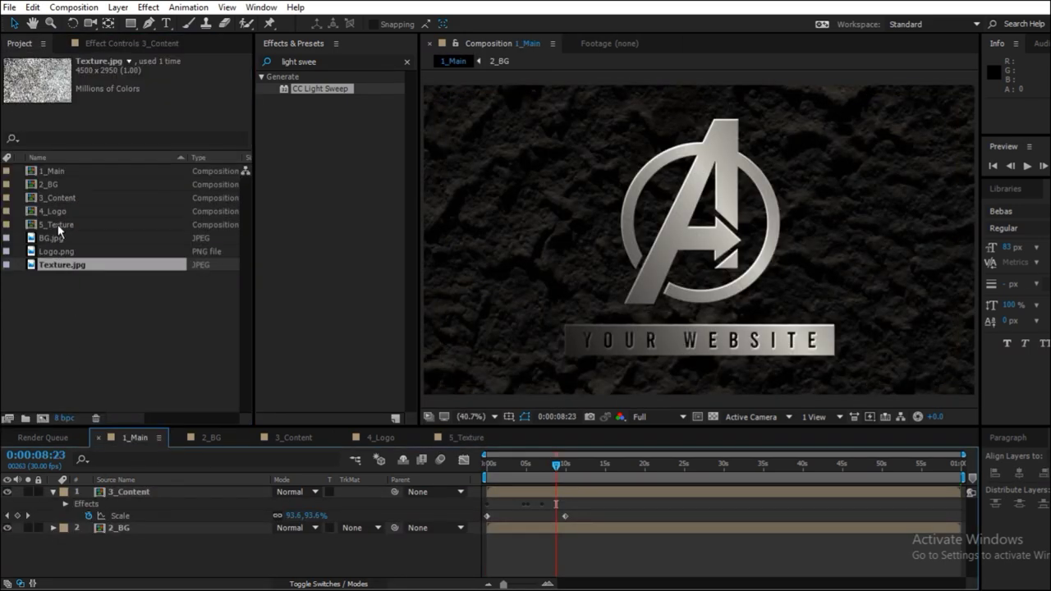
Place 5_Texture as the top layer of 1_Main, parented to 3_Content.
{"action": "left_click_drag", "start_coordinate": [57, 224], "coordinate": [162, 495]}
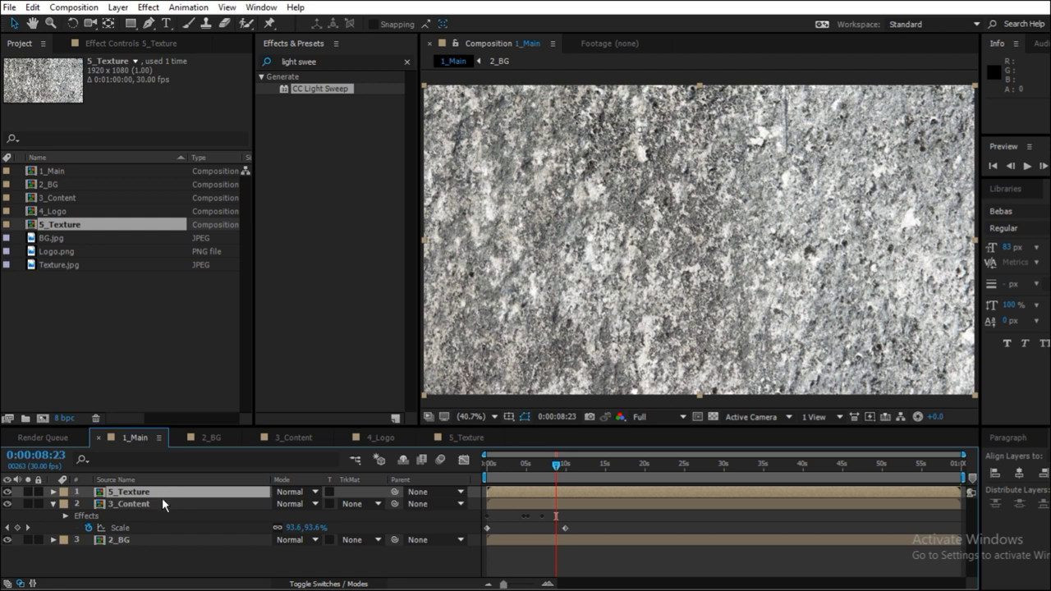
{"action": "left_click_drag", "start_coordinate": [393, 490], "coordinate": [137, 500]}
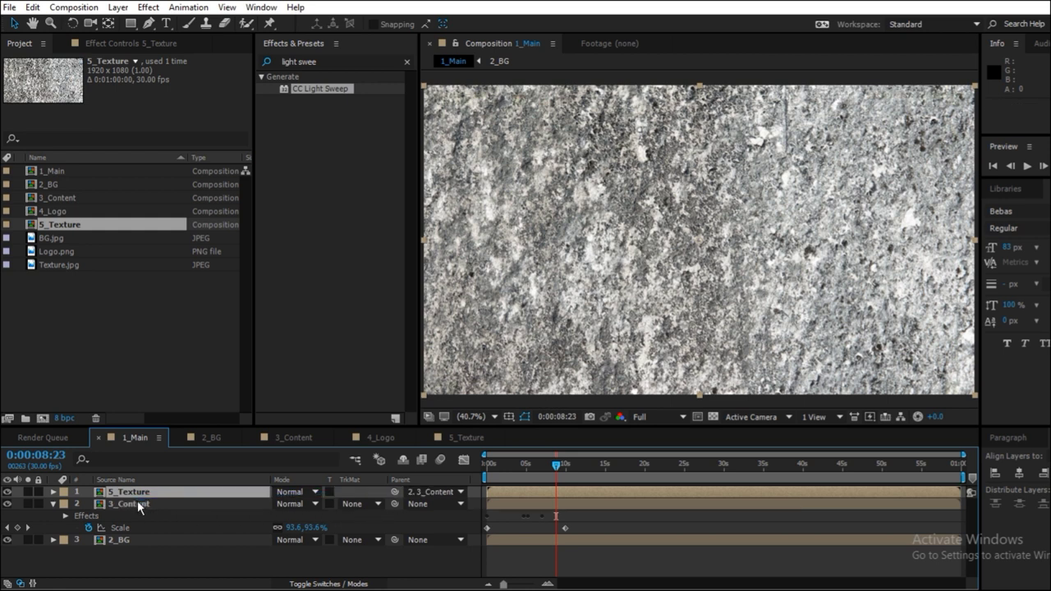
{"action": "left_click", "coordinate": [52, 503]}
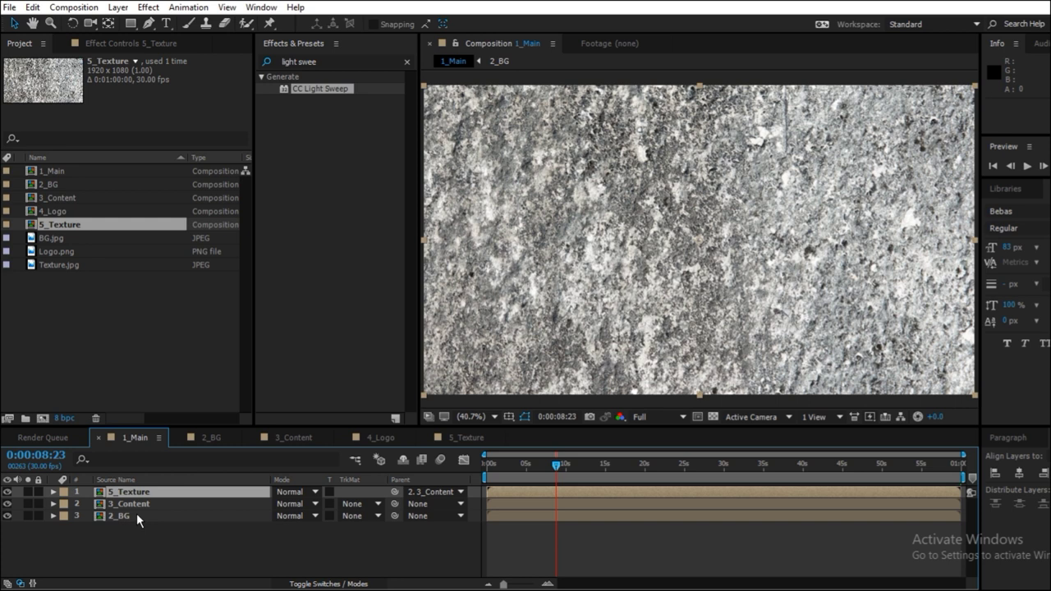
Set 3_Content's track matte to Luma Matte "5_Texture" and scrub to check the texture.
{"action": "left_click", "coordinate": [354, 504]}
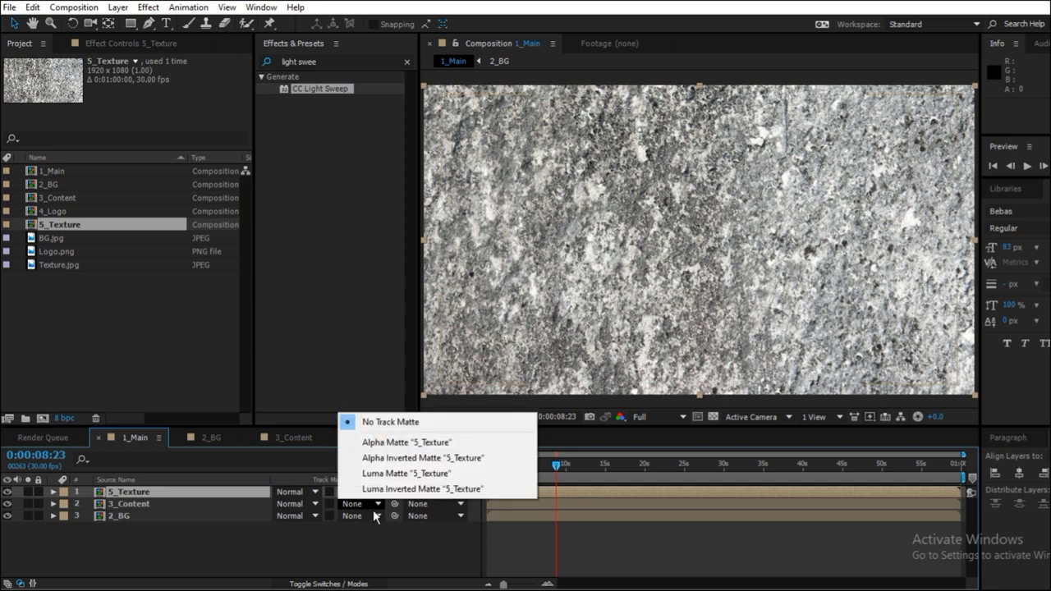
{"action": "left_click", "coordinate": [401, 473]}
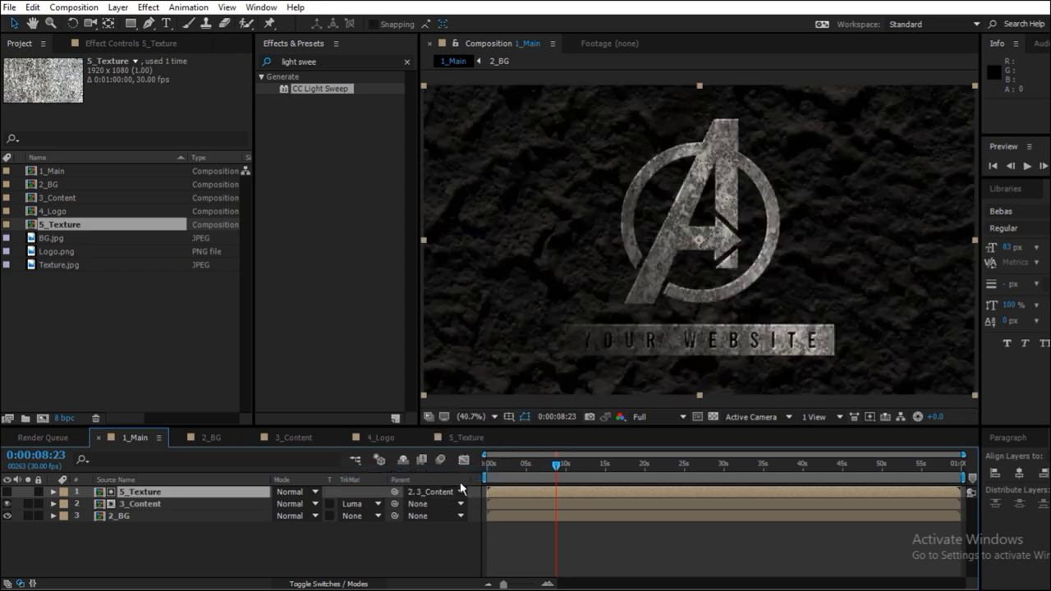
{"action": "left_click_drag", "start_coordinate": [497, 467], "coordinate": [568, 476]}
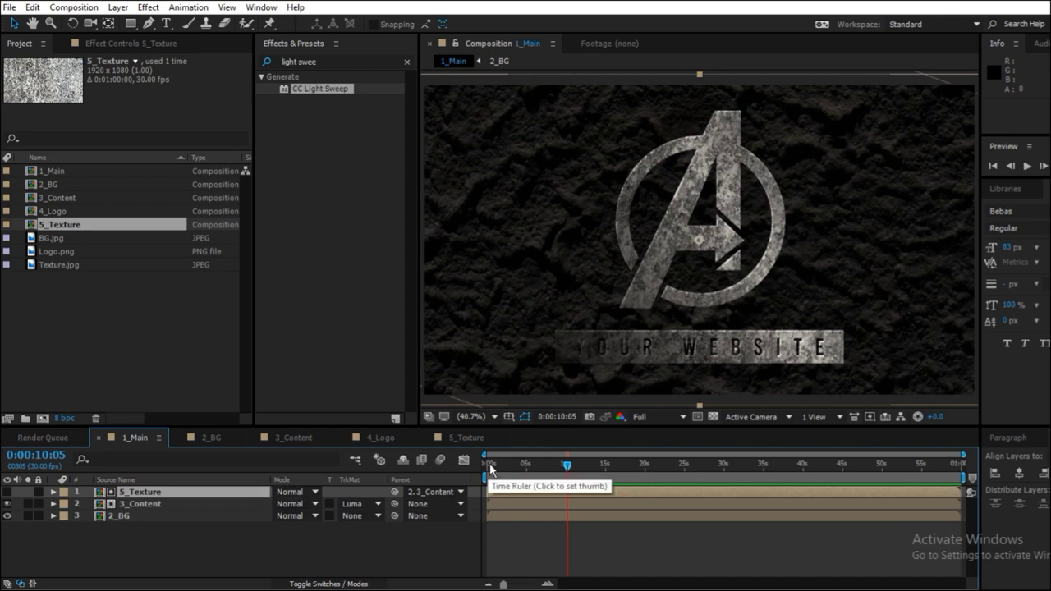
{"action": "left_click_drag", "start_coordinate": [489, 463], "coordinate": [538, 474]}
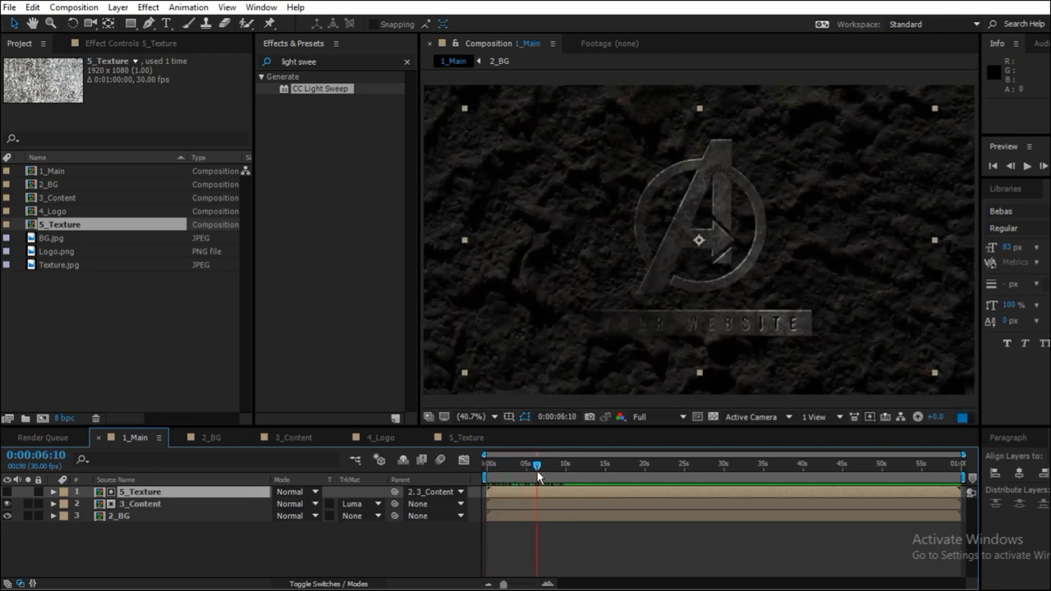